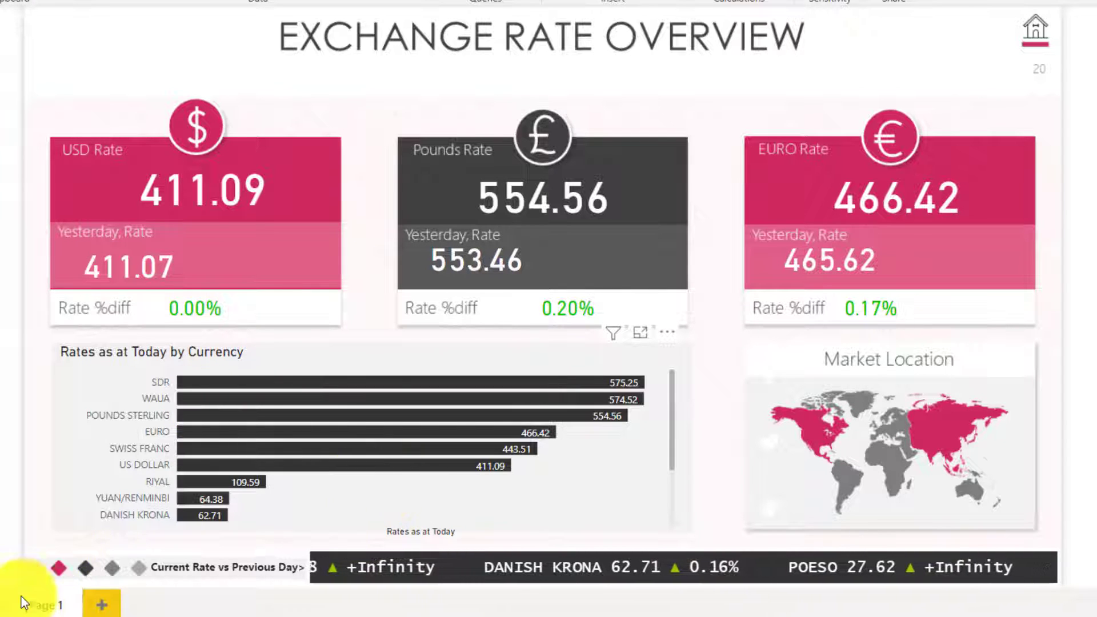
# Add a new report page and insert an empty table visual, enlarged to about half the page width.
pyautogui.click(105, 607)
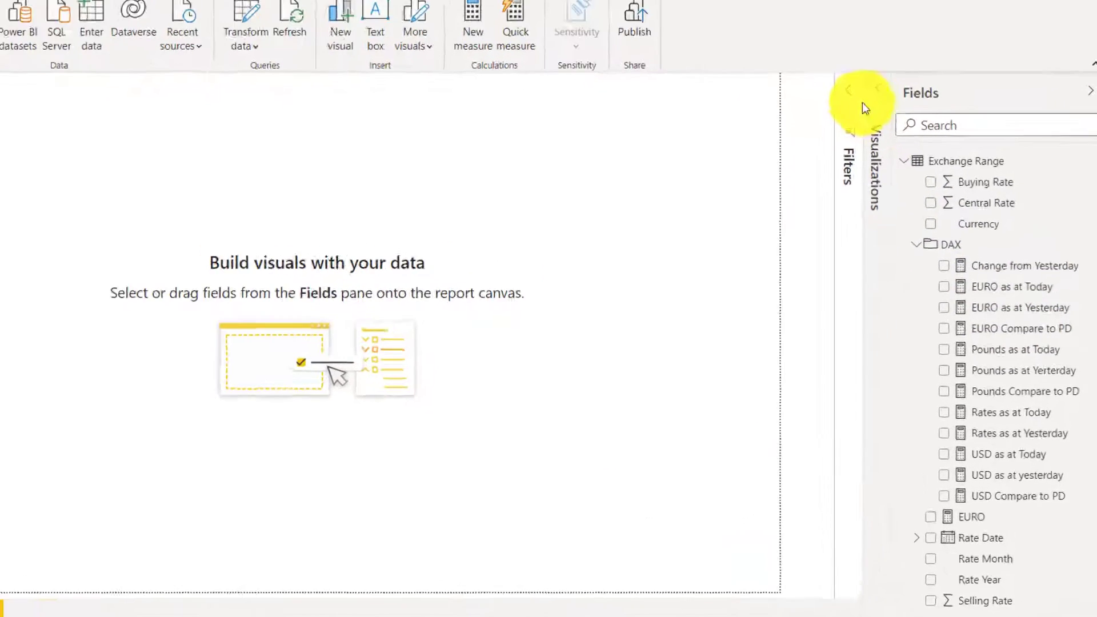
pyautogui.click(879, 87)
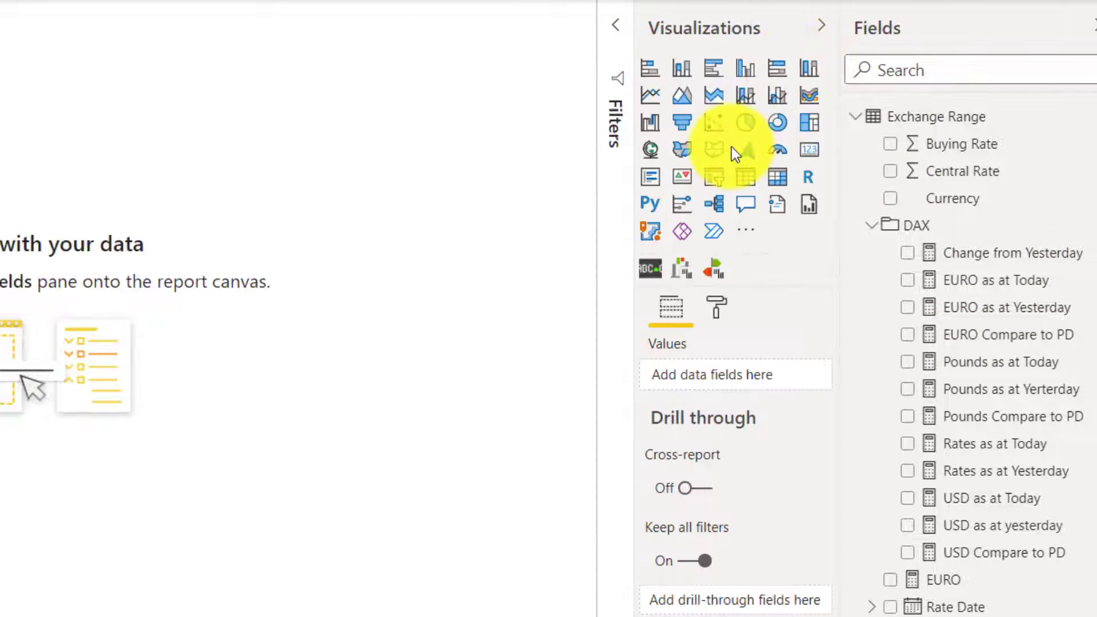
pyautogui.click(747, 178)
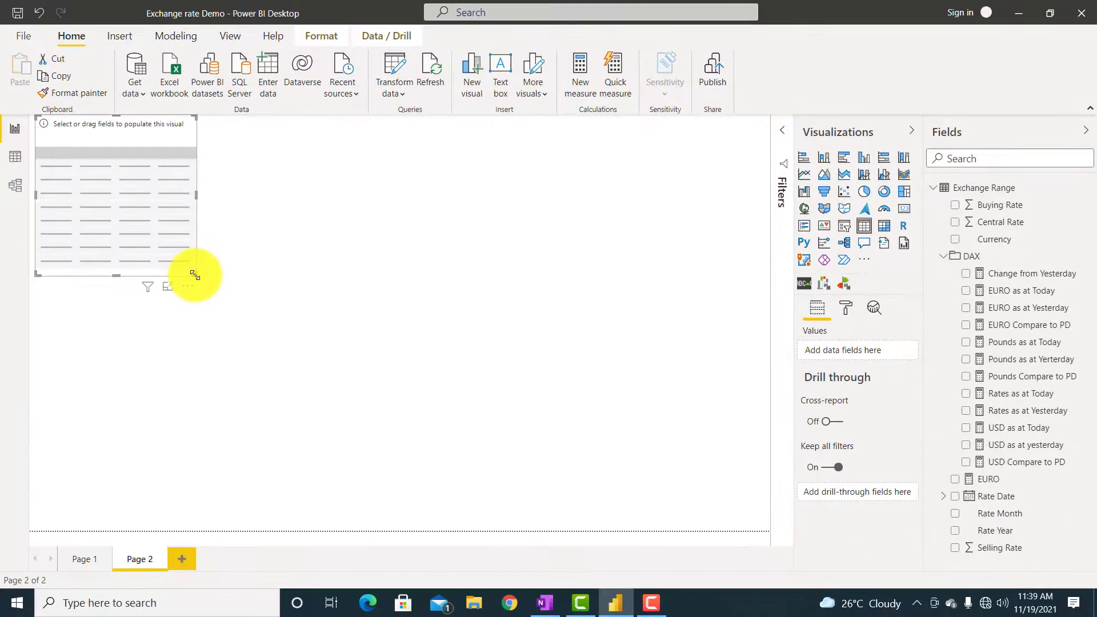
pyautogui.moveTo(194, 274); pyautogui.dragTo(428, 479)
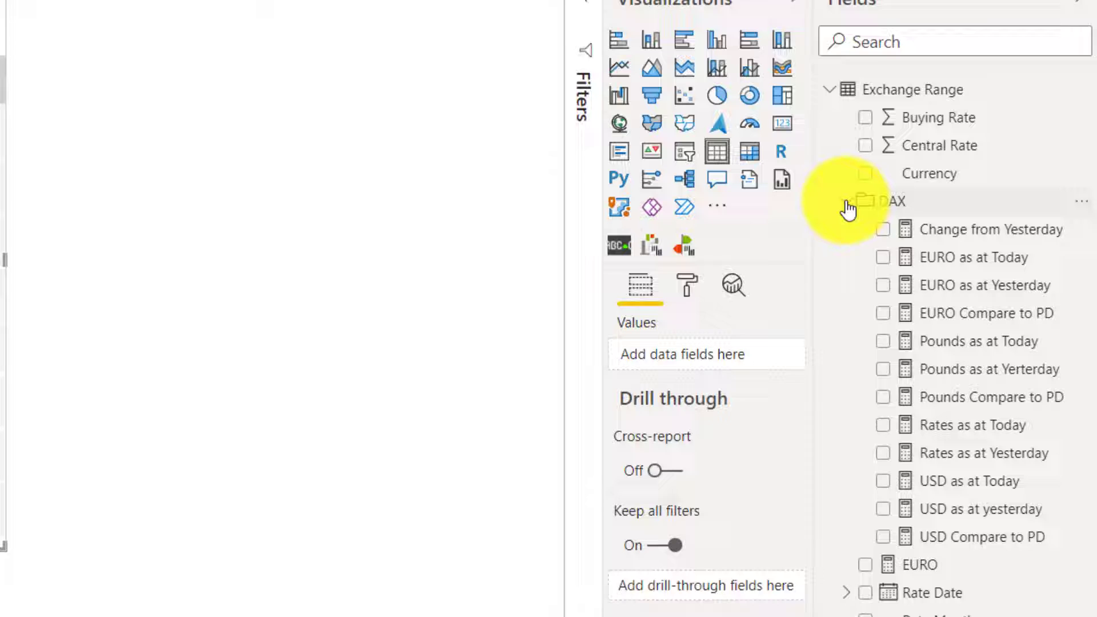
# Populate the table with the Currency and Central Rate fields from the Exchange Range table.
pyautogui.click(845, 201)
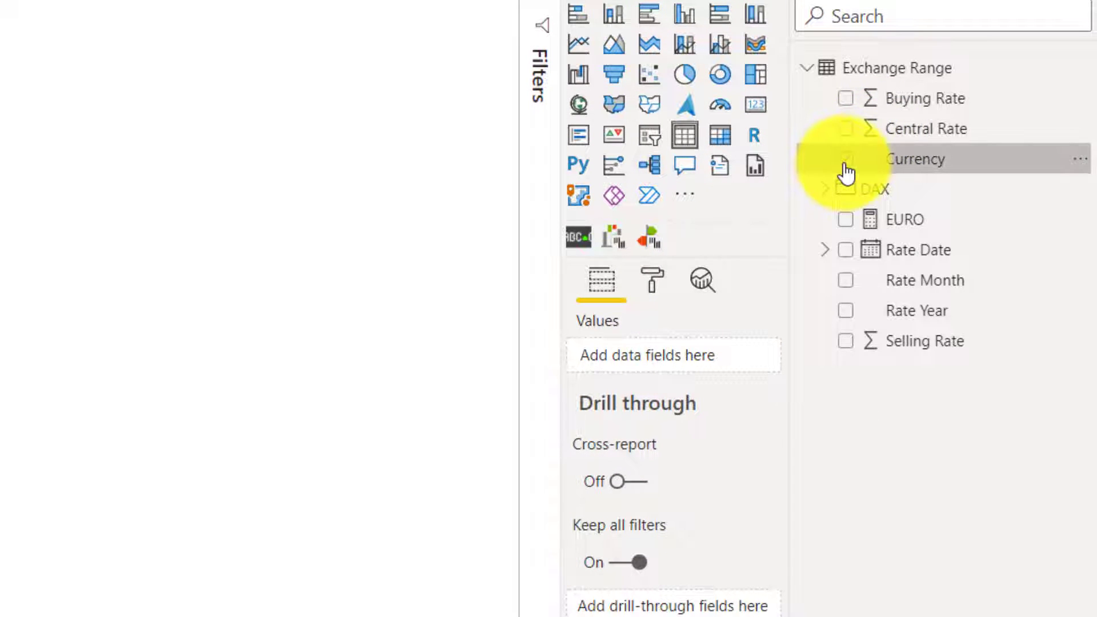
pyautogui.click(845, 161)
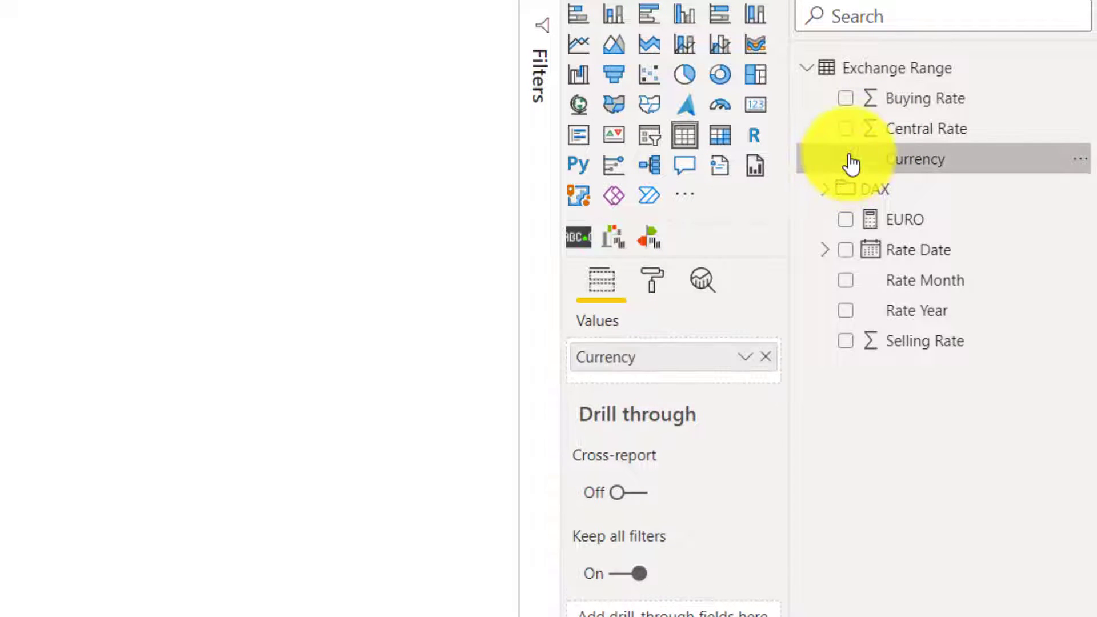
pyautogui.click(847, 130)
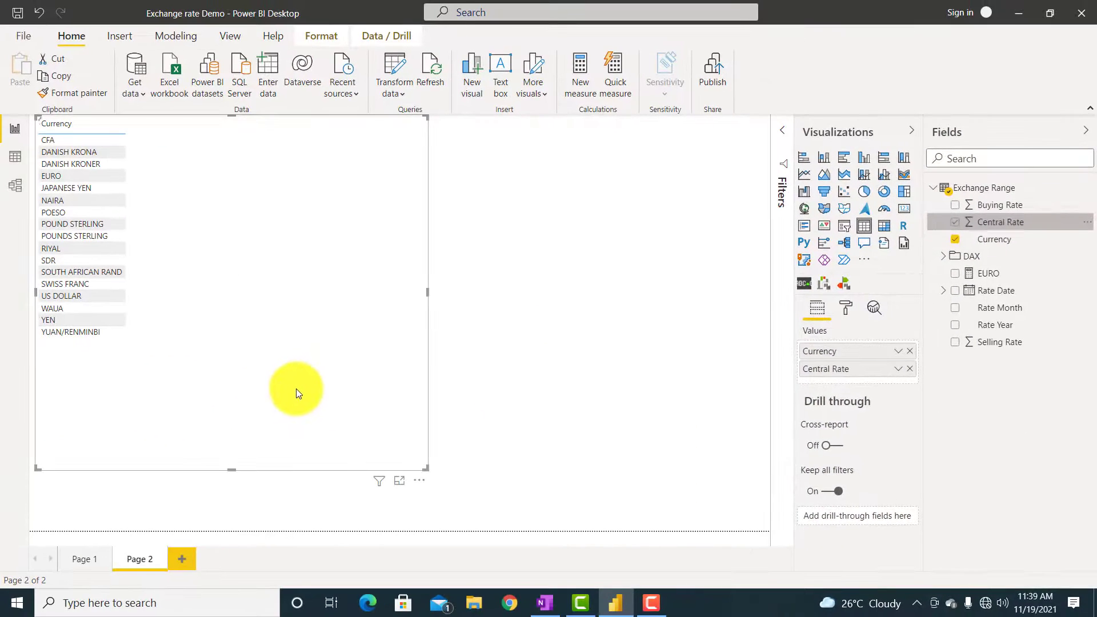
# Move the currency table away from the page corner and reduce its frame to fit its two columns.
pyautogui.moveTo(73, 387); pyautogui.dragTo(258, 480)
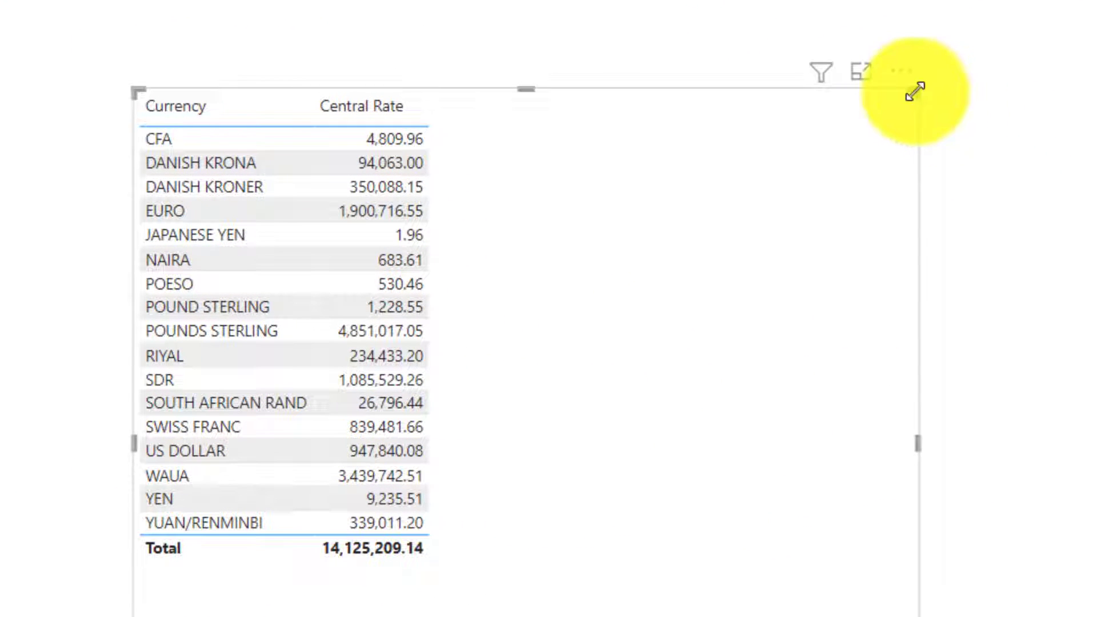
pyautogui.moveTo(913, 90); pyautogui.dragTo(559, 87)
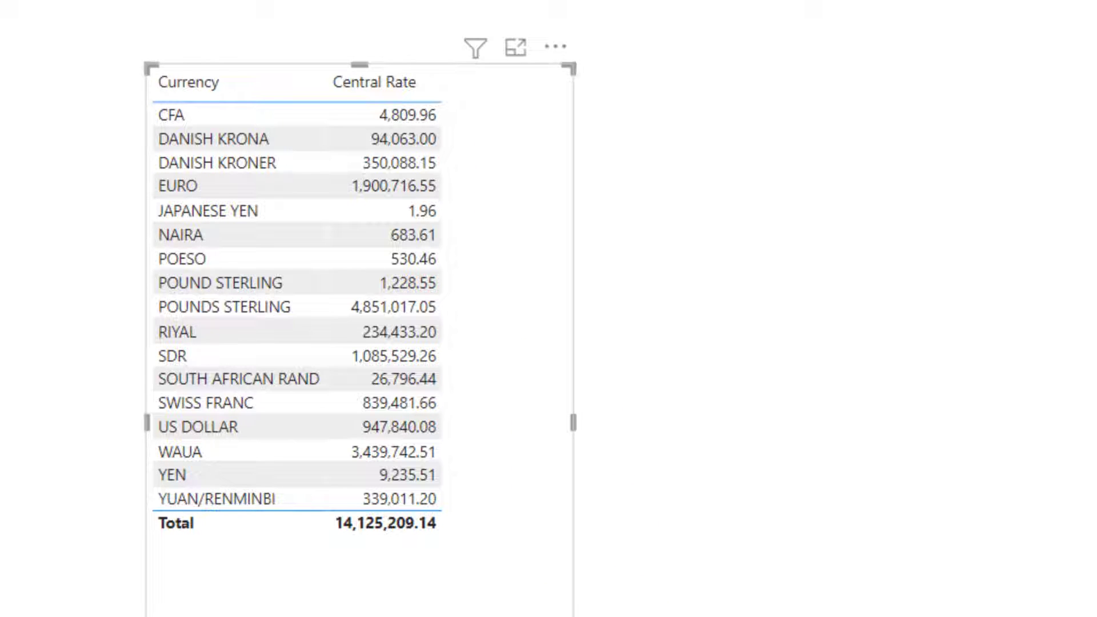
pyautogui.moveTo(573, 616); pyautogui.dragTo(514, 616)
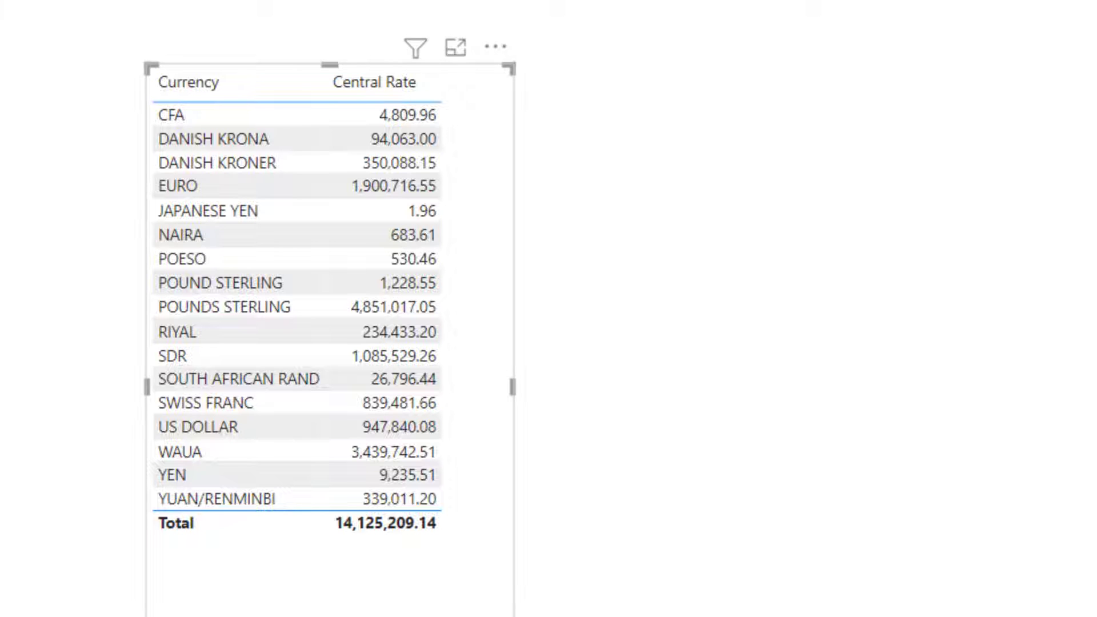
pyautogui.moveTo(453, 601); pyautogui.dragTo(366, 610)
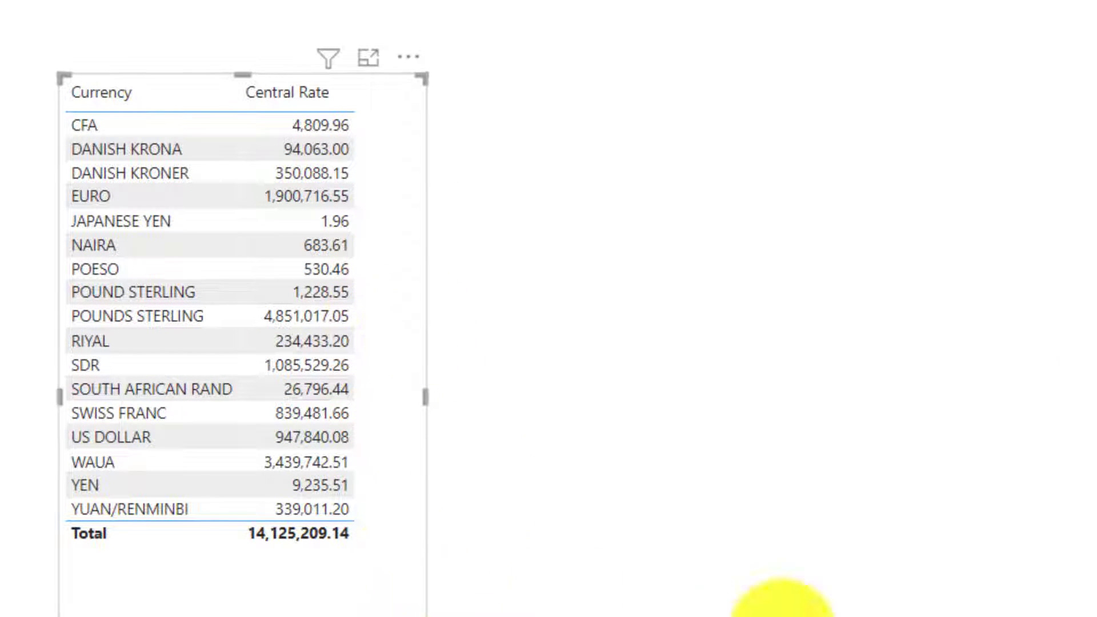
# Add a slicer beside the currency table based on the Rate Date field.
pyautogui.click(1092, 194)
pyautogui.click(843, 226)
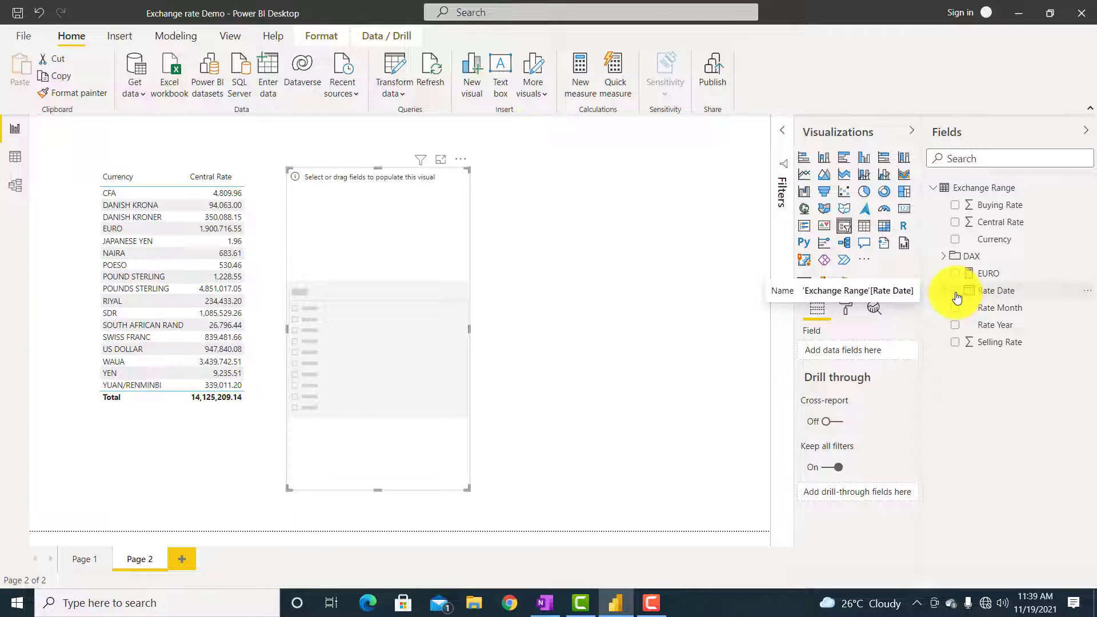
pyautogui.moveTo(455, 400); pyautogui.dragTo(376, 275)
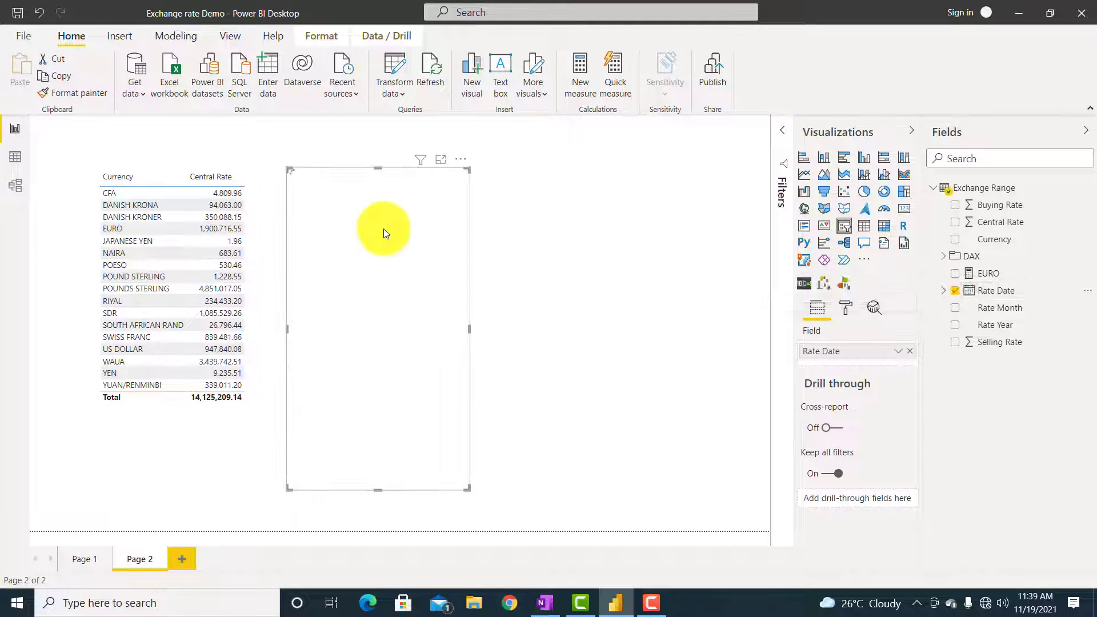
# Switch the Rate Date slicer to the List style and move it to the right part of the page.
pyautogui.click(465, 172)
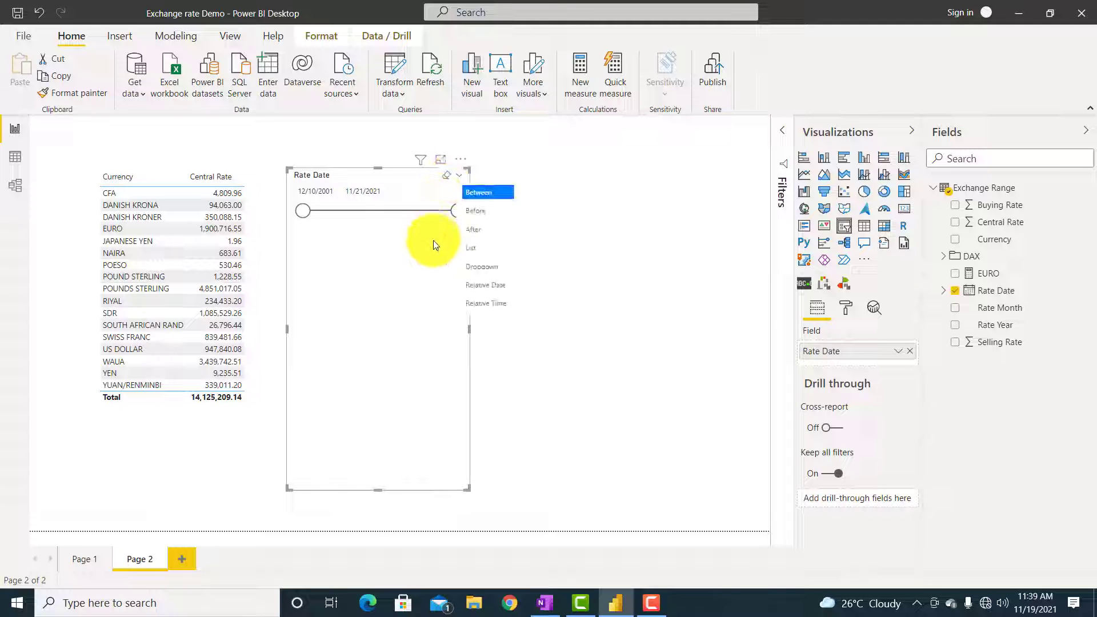
pyautogui.click(464, 247)
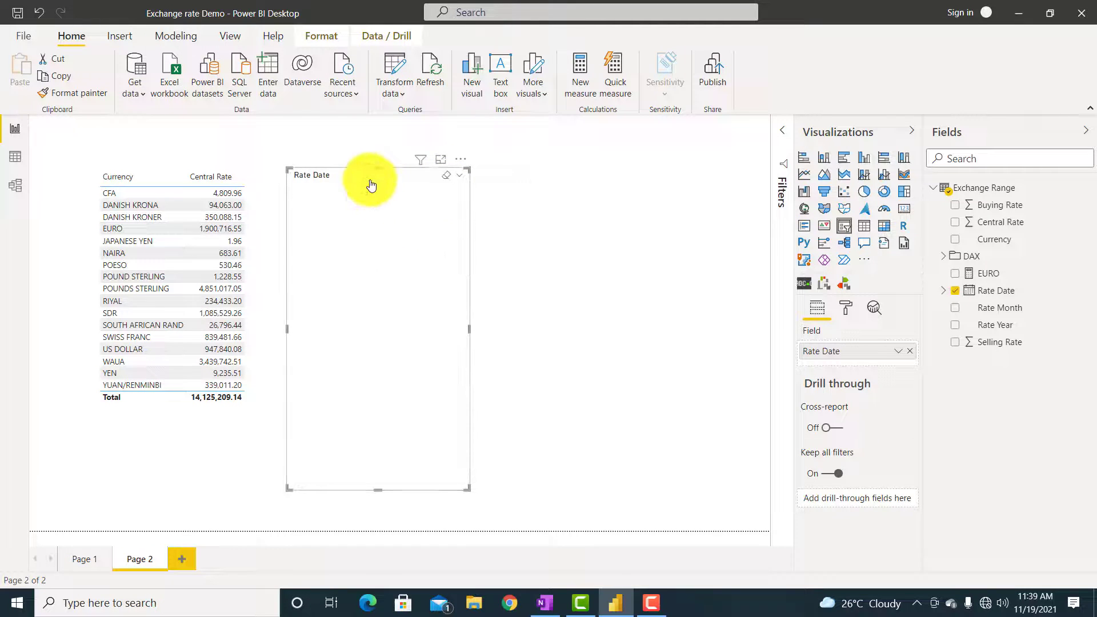
pyautogui.moveTo(371, 173); pyautogui.dragTo(592, 176)
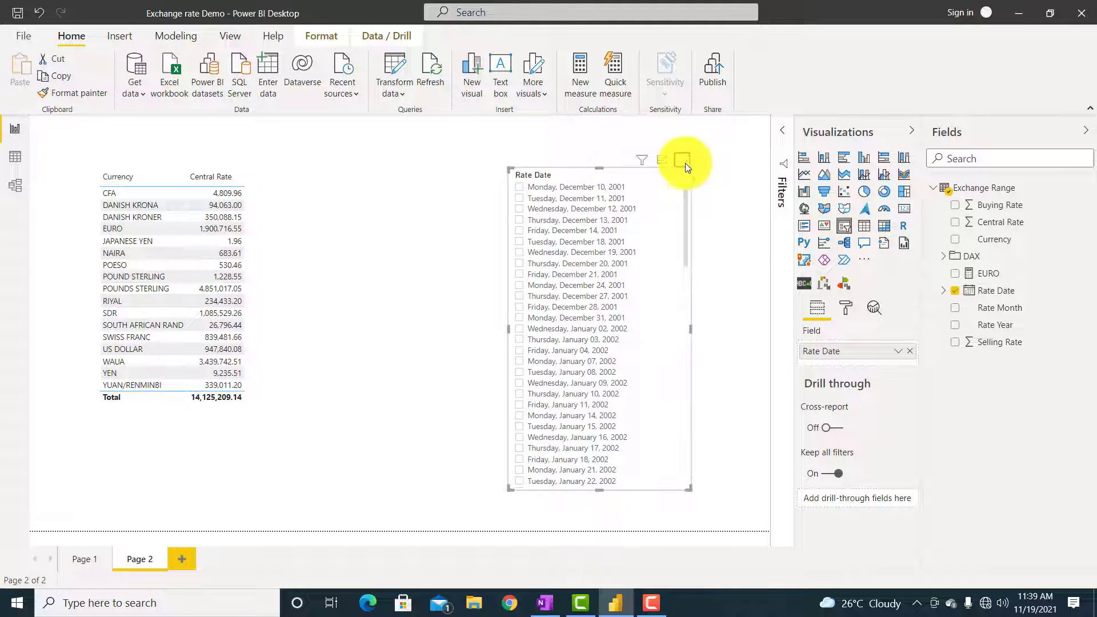
# Sort the dates in the Rate Date slicer in descending order.
pyautogui.click(683, 161)
pyautogui.moveTo(715, 247)
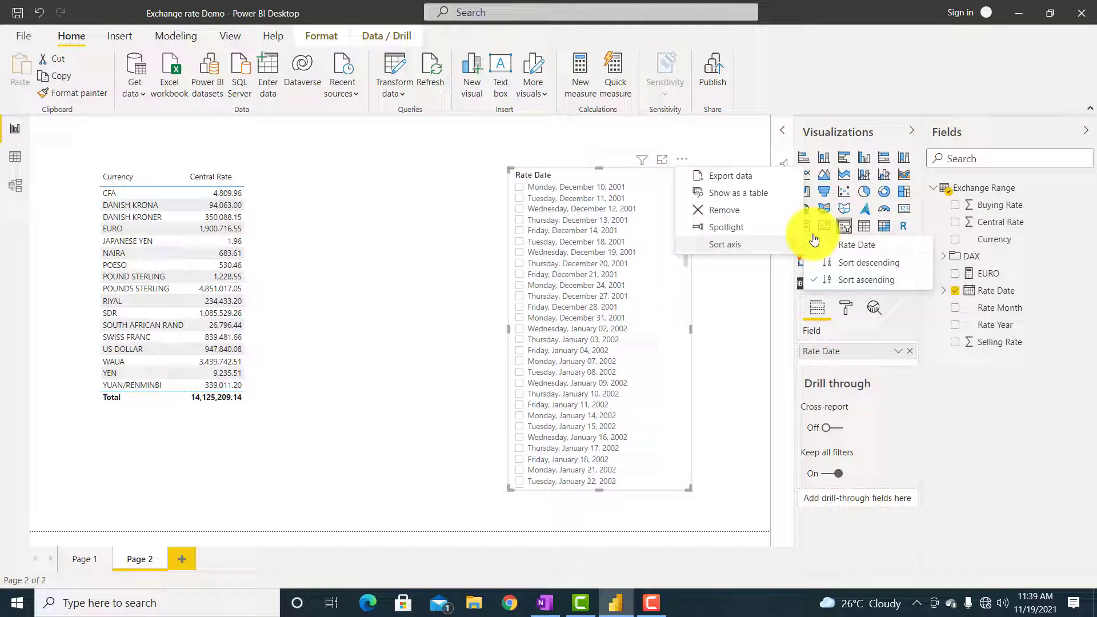
pyautogui.click(848, 264)
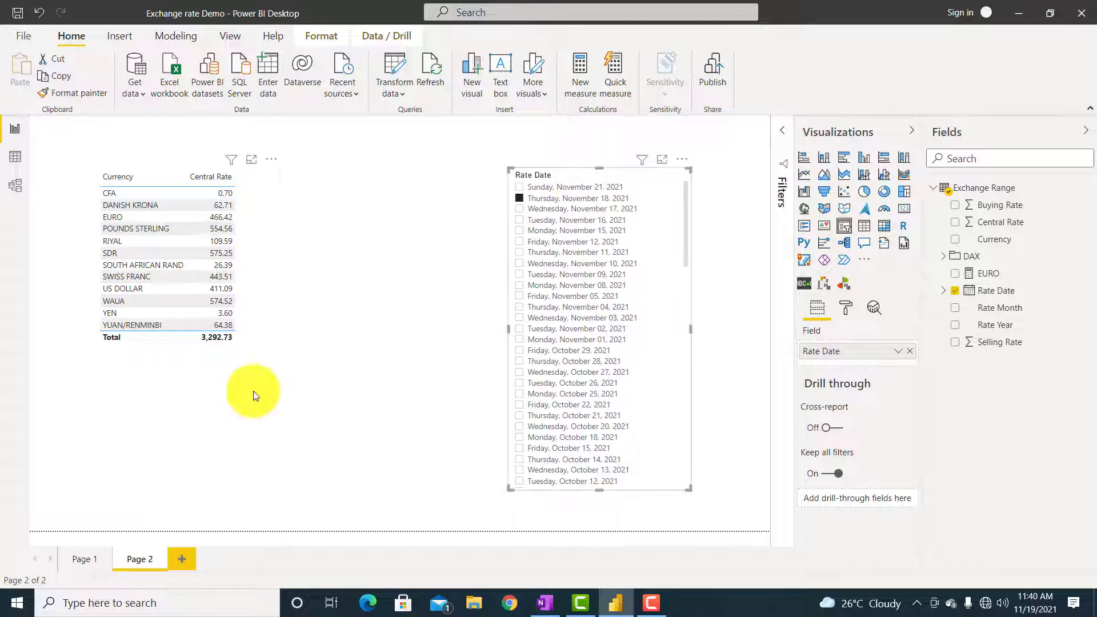
# Move the currency table slightly up and left and shorten its frame from the bottom.
pyautogui.click(266, 386)
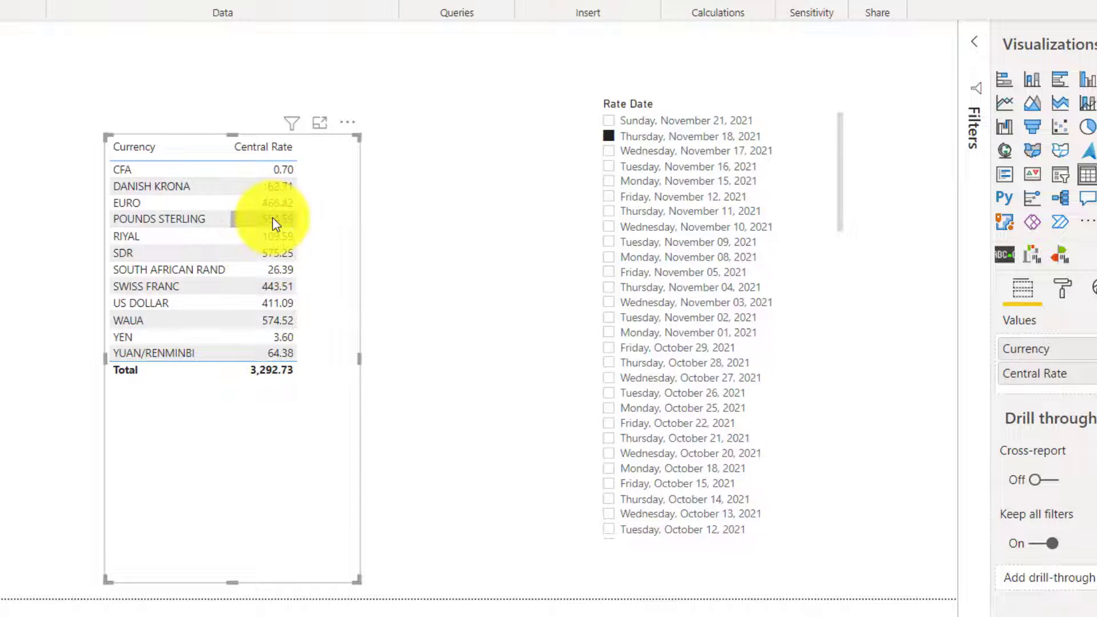
pyautogui.moveTo(301, 507); pyautogui.dragTo(275, 482)
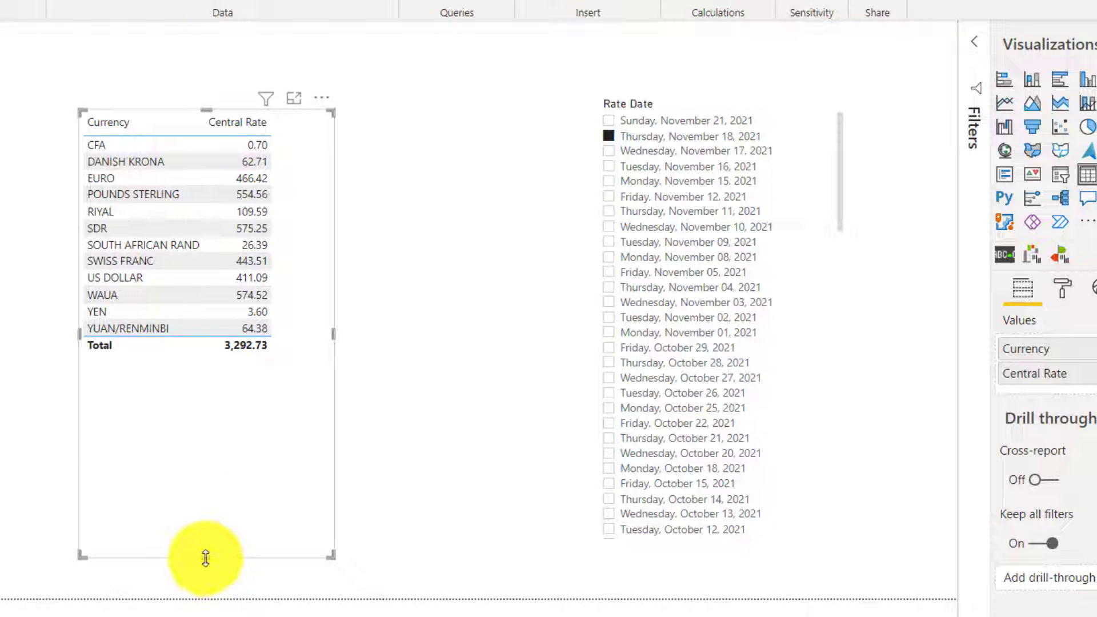
pyautogui.moveTo(206, 558); pyautogui.dragTo(206, 459)
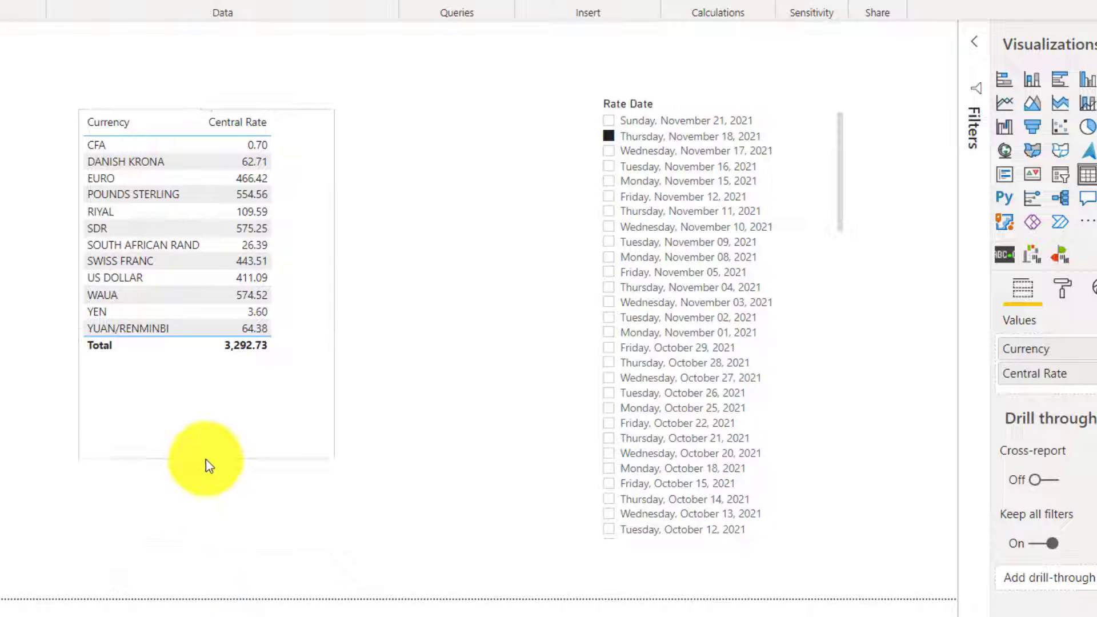
# Filter the table by November 15, 16, 17 and 18, 2021 in turn to compare the daily rates.
pyautogui.click(702, 181)
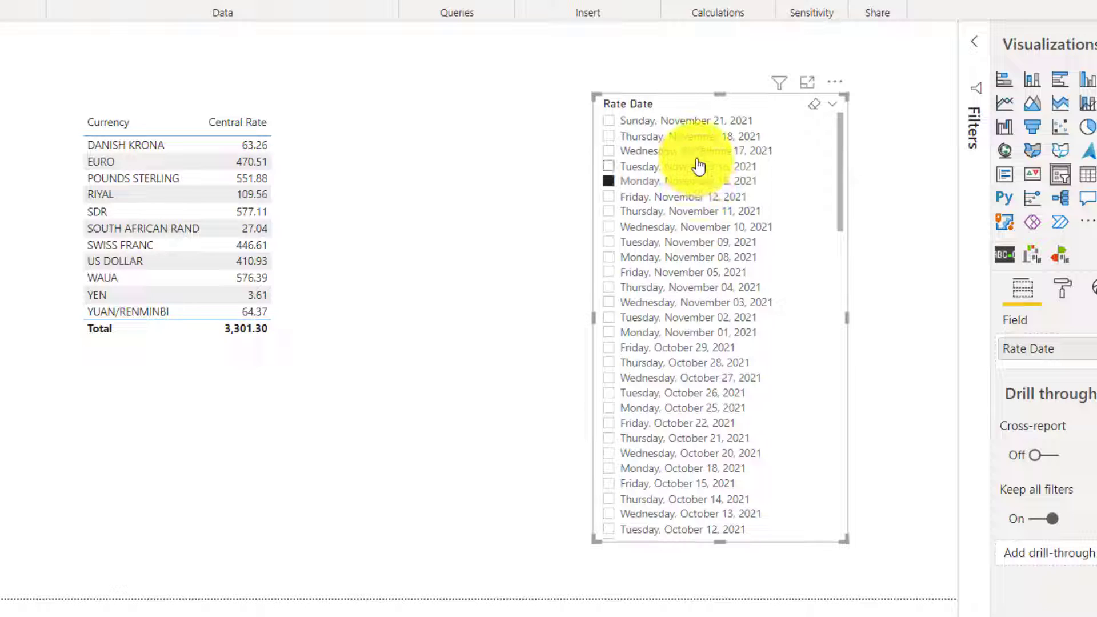
pyautogui.click(700, 167)
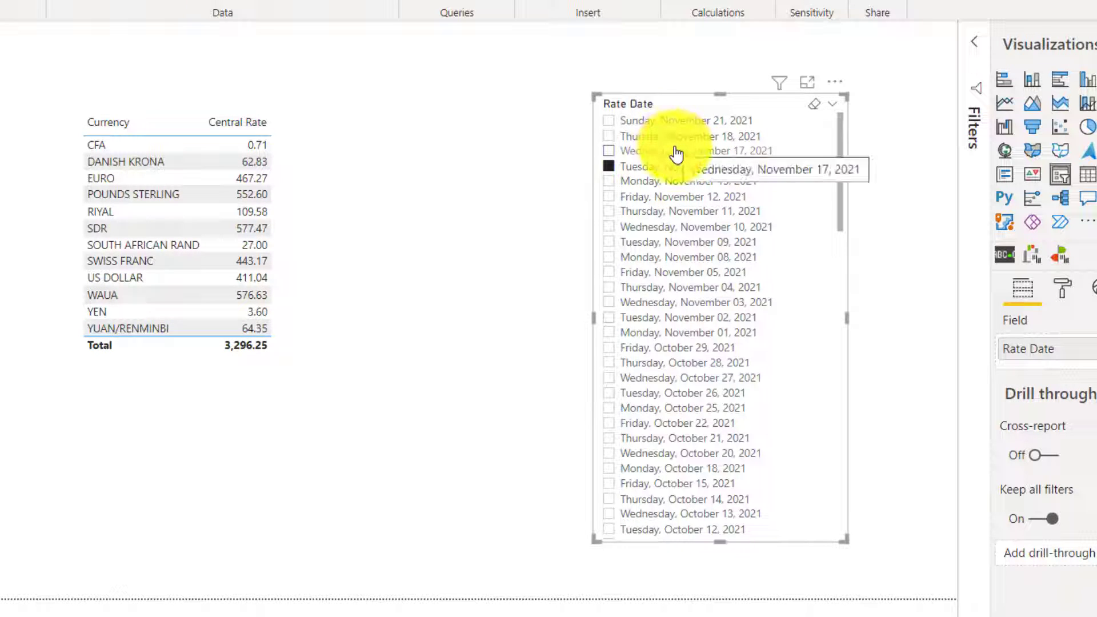
pyautogui.click(675, 151)
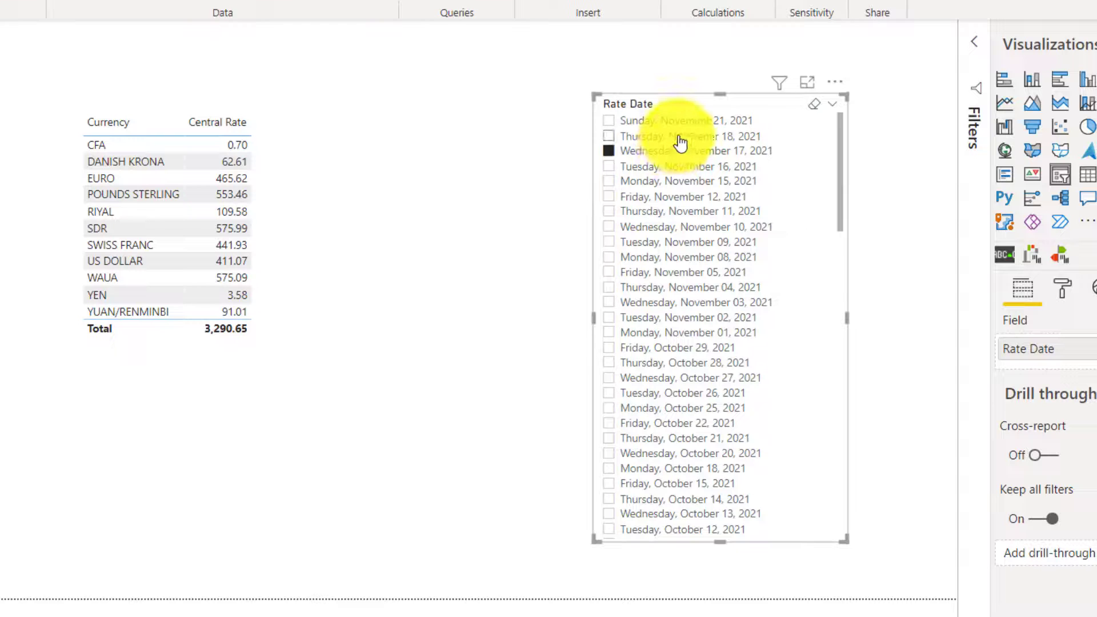
pyautogui.click(680, 137)
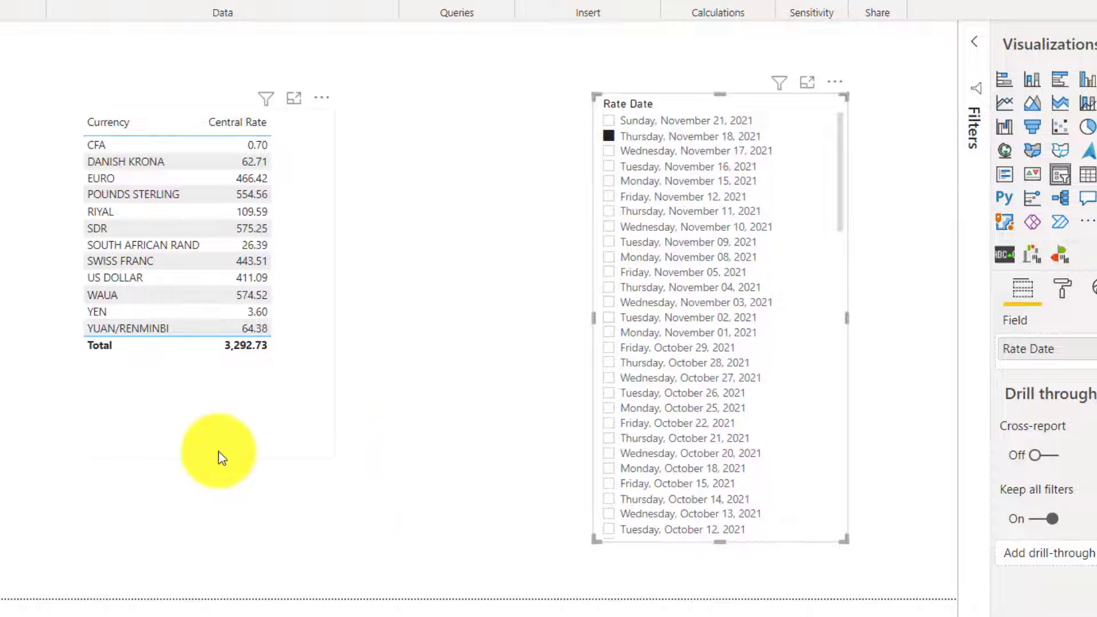
# Shrink the currency table in the page's upper-left corner and place a duplicate of it below.
pyautogui.moveTo(226, 432); pyautogui.dragTo(66, 345)
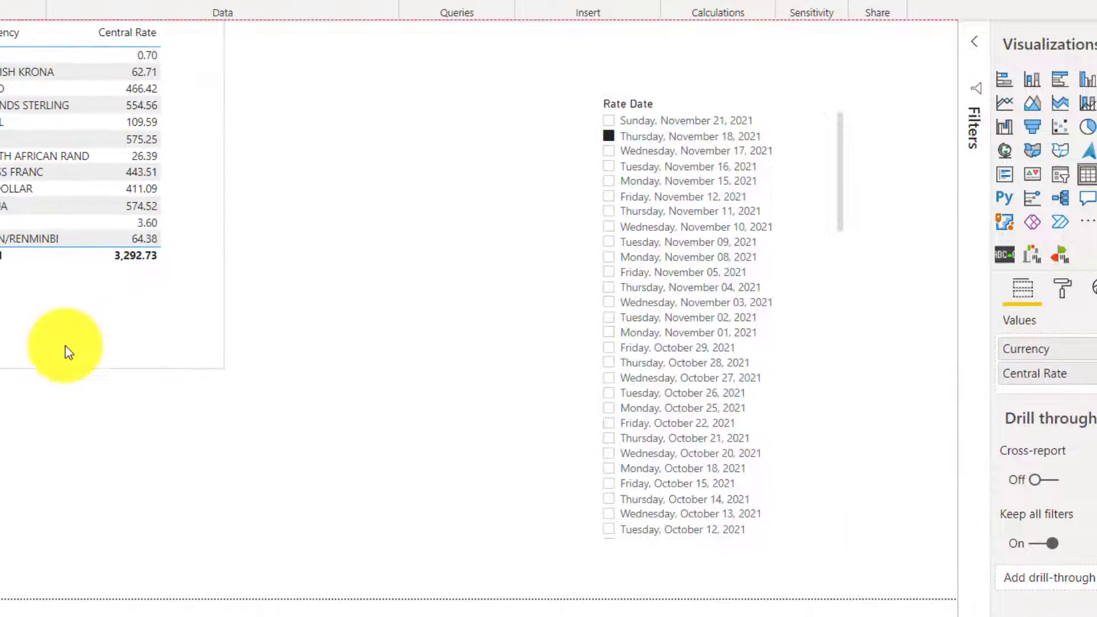
pyautogui.moveTo(211, 368); pyautogui.dragTo(178, 293)
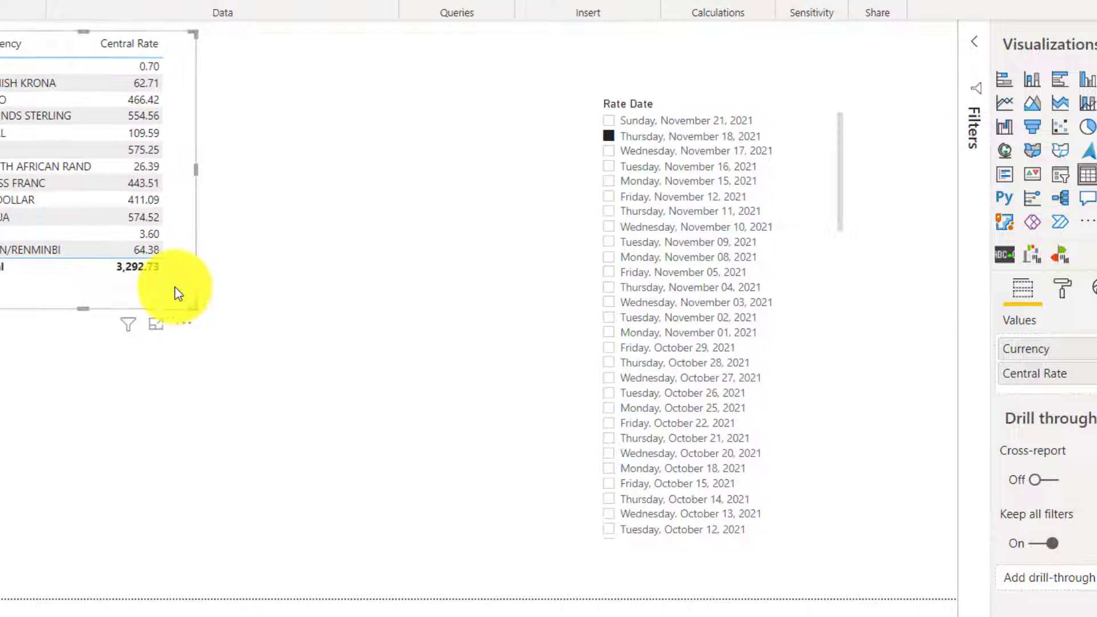
pyautogui.hotkey('ctrl', 'v')
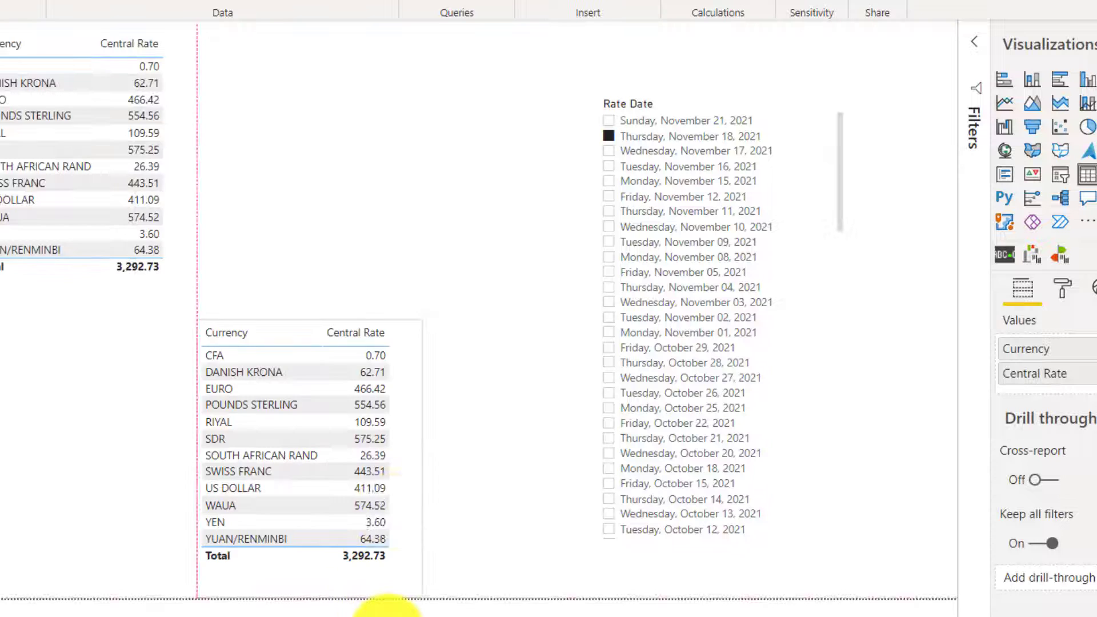
# Convert the duplicated table to a stacked column chart and enlarge it across the lower part of the page.
pyautogui.click(1033, 80)
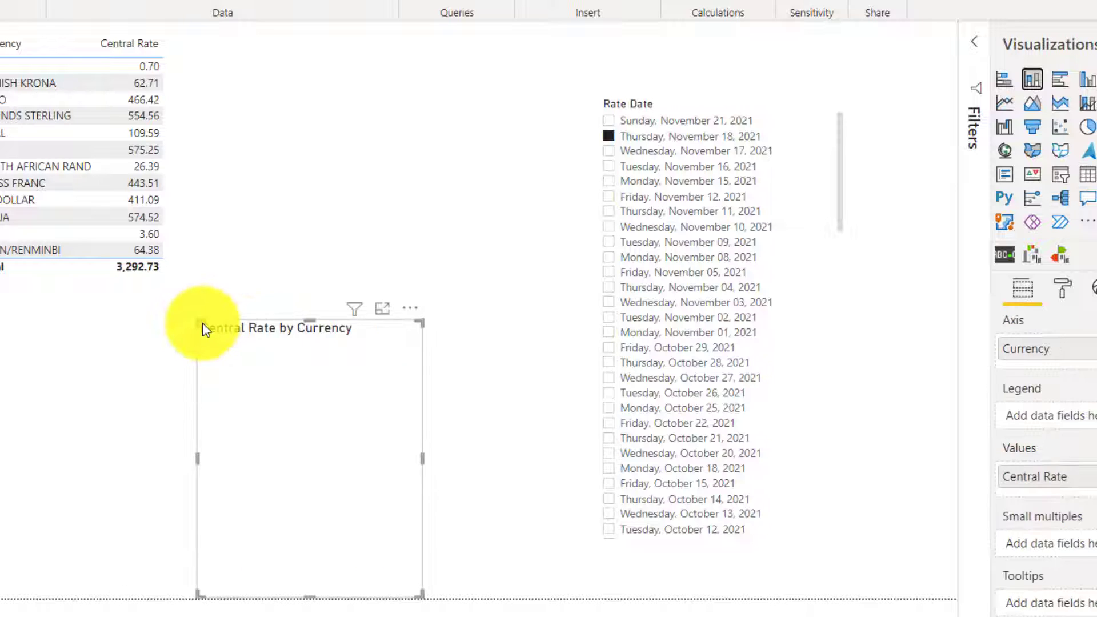
pyautogui.moveTo(203, 328); pyautogui.dragTo(1, 453)
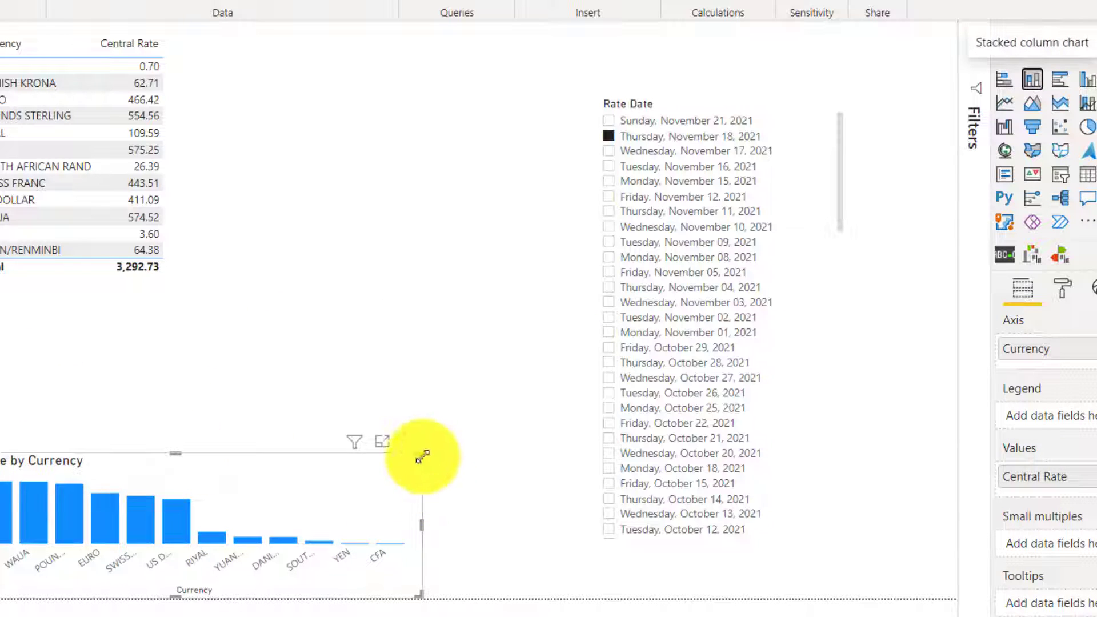
pyautogui.moveTo(423, 456); pyautogui.dragTo(545, 347)
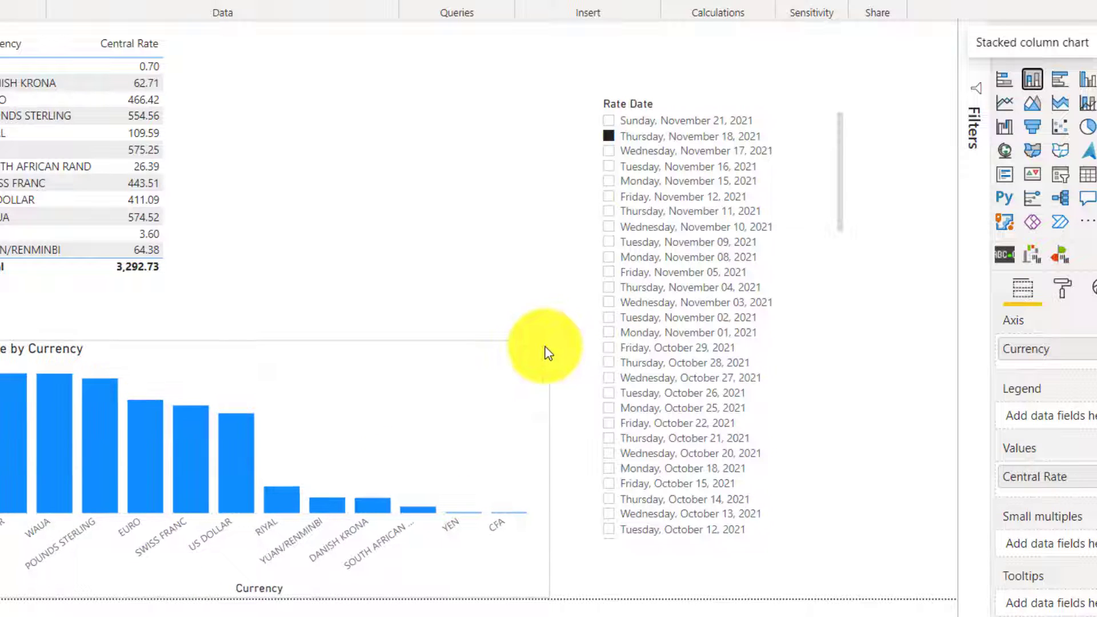
# Clear the November 18, 2021 selection in the Rate Date slicer and move the slicer further up and right.
pyautogui.click(611, 138)
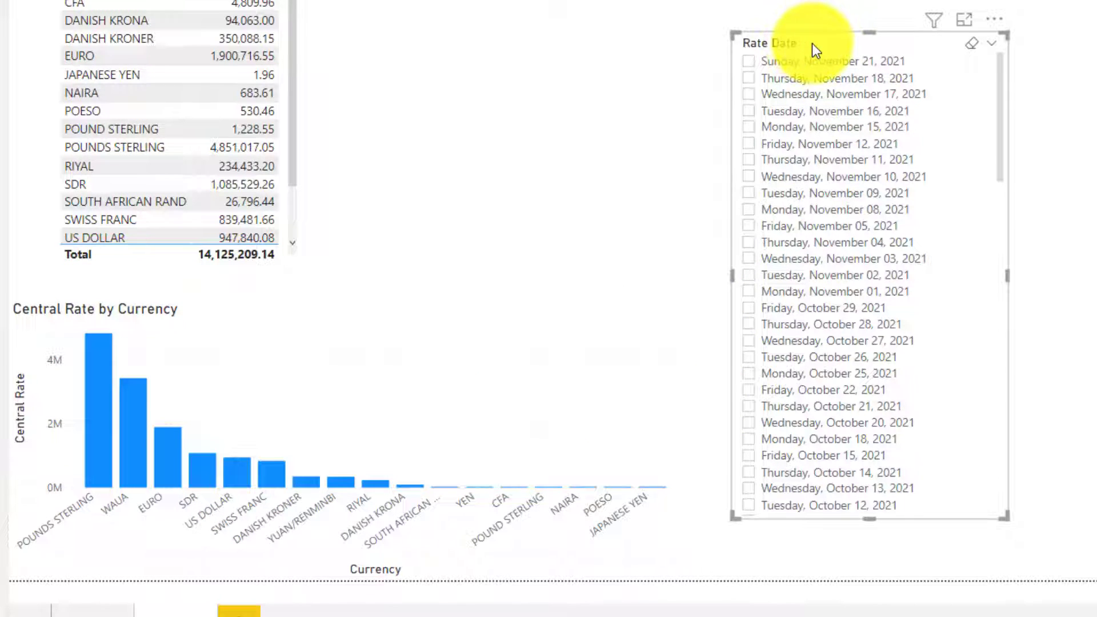
pyautogui.moveTo(811, 43); pyautogui.dragTo(880, 23)
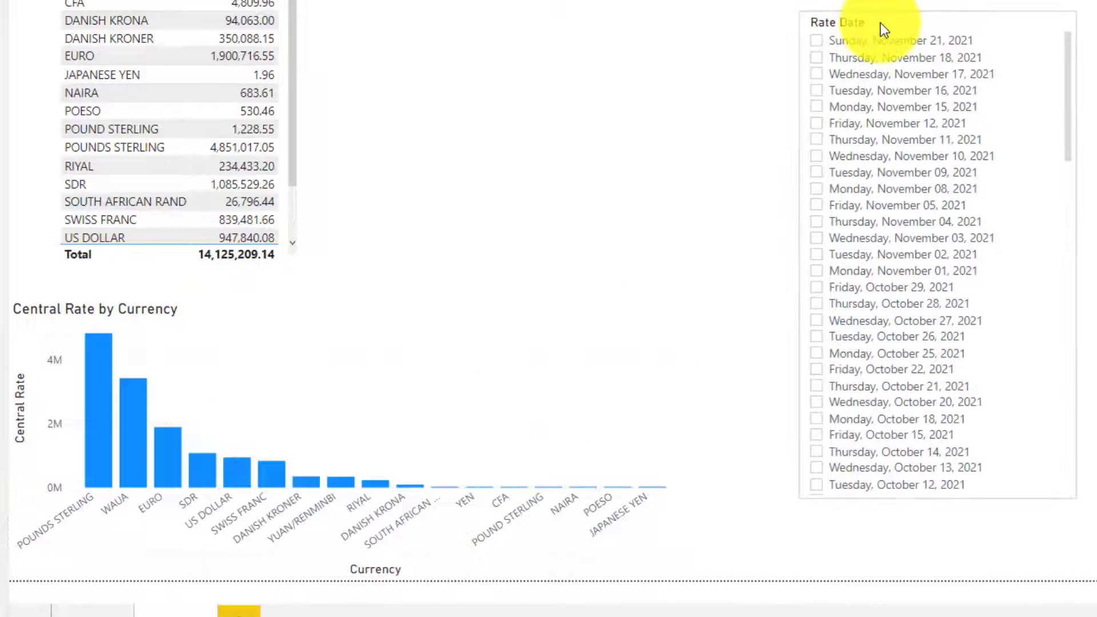
# Create a new measure in the Exchange Range table and expand the formula editor to multiple lines.
pyautogui.click(445, 357)
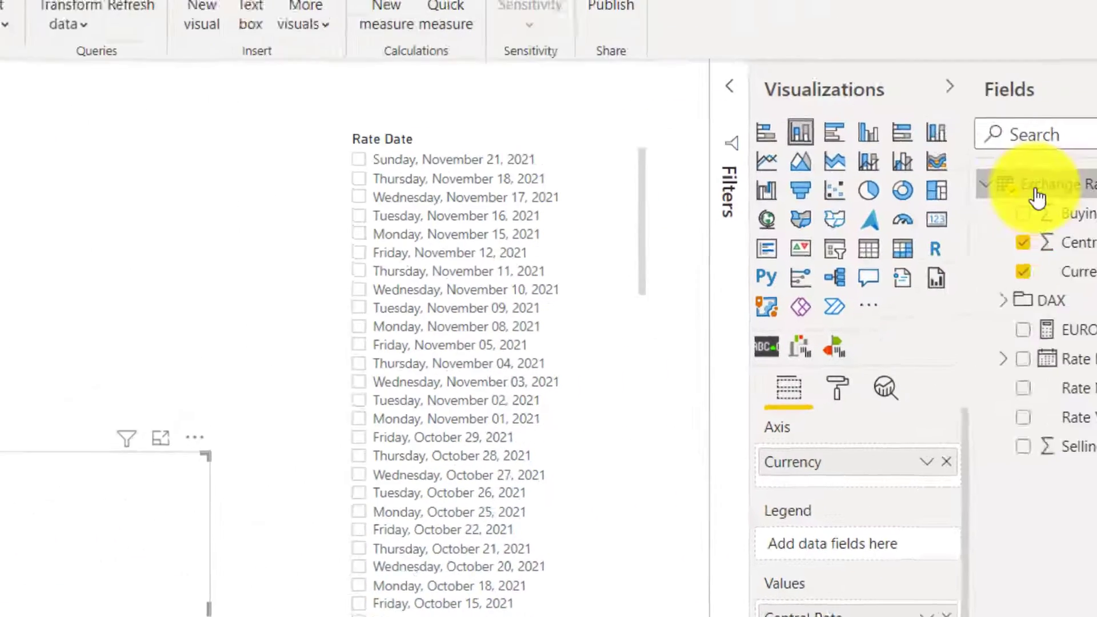
pyautogui.rightClick(857, 252)
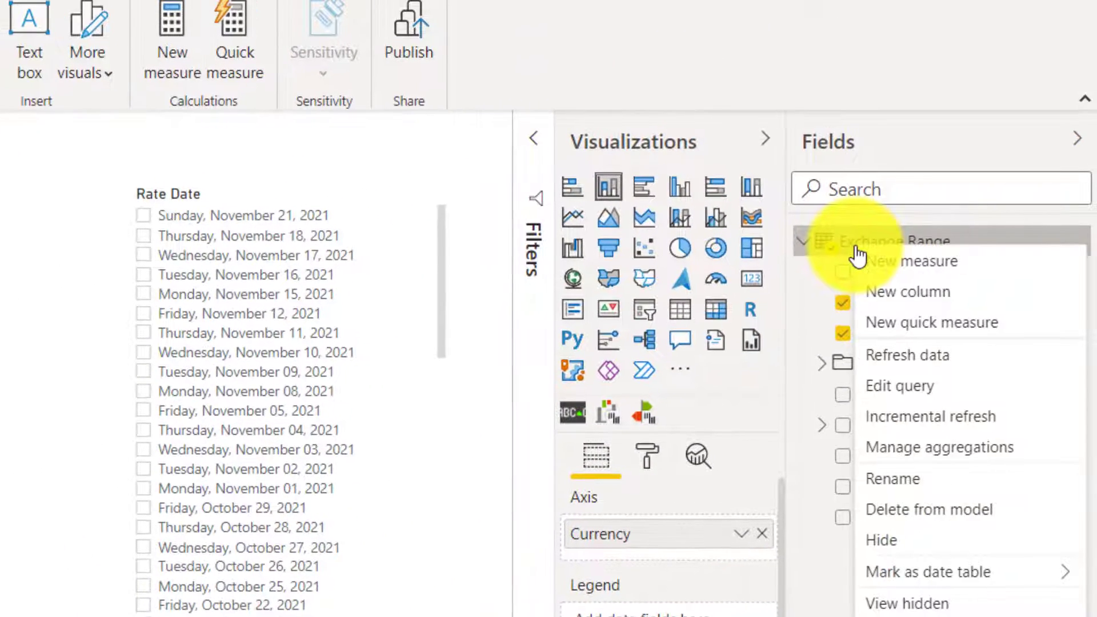
pyautogui.click(913, 268)
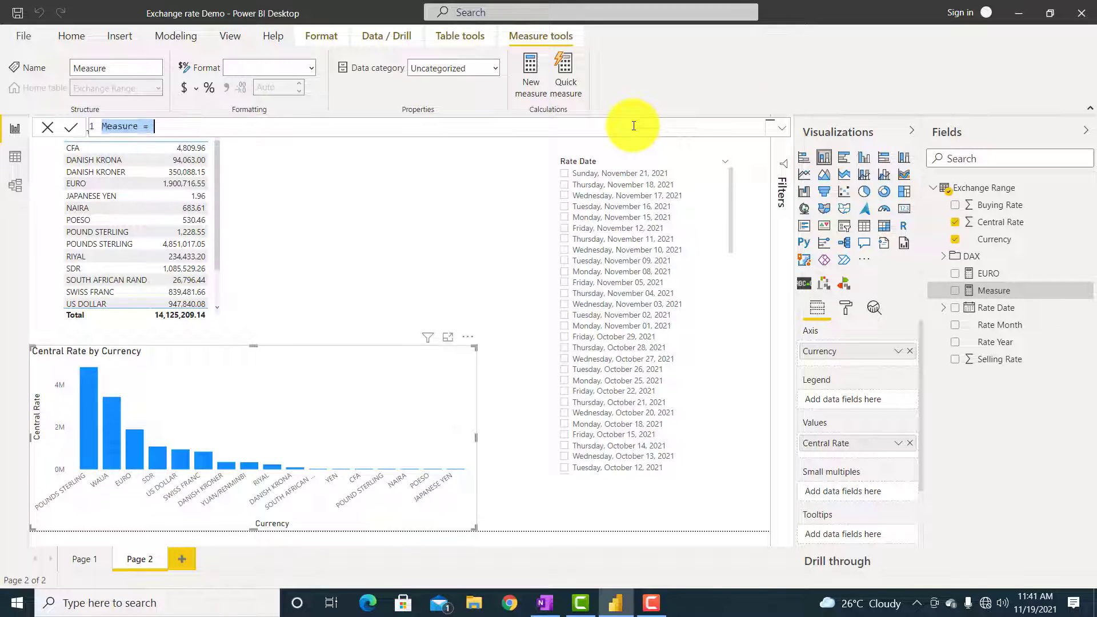
pyautogui.scroll(2, 640, 127)
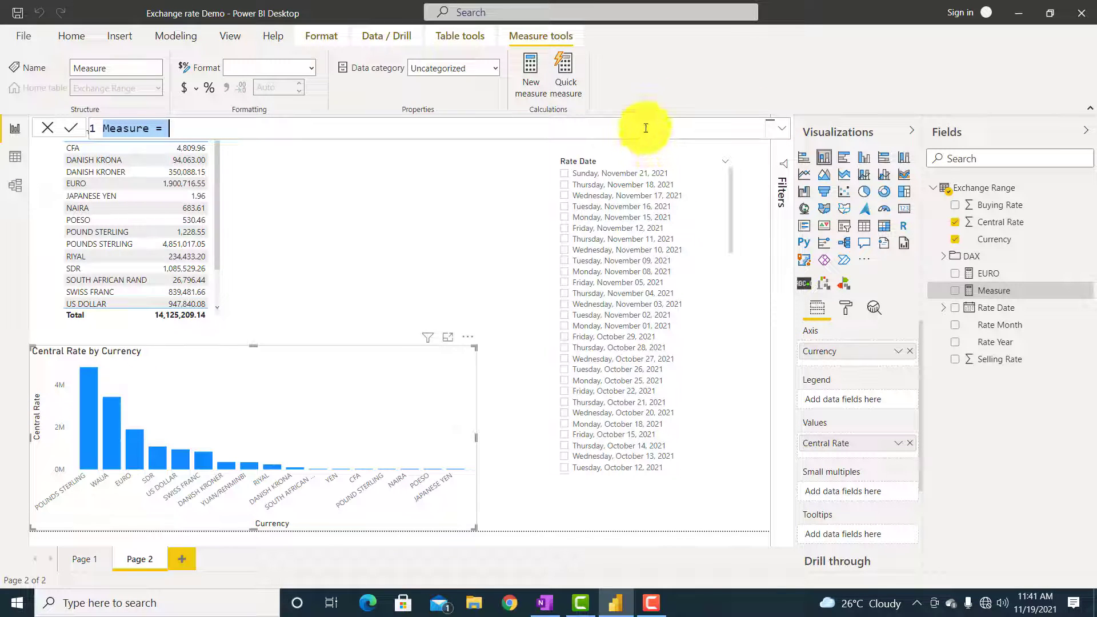
pyautogui.scroll(2, 645, 128)
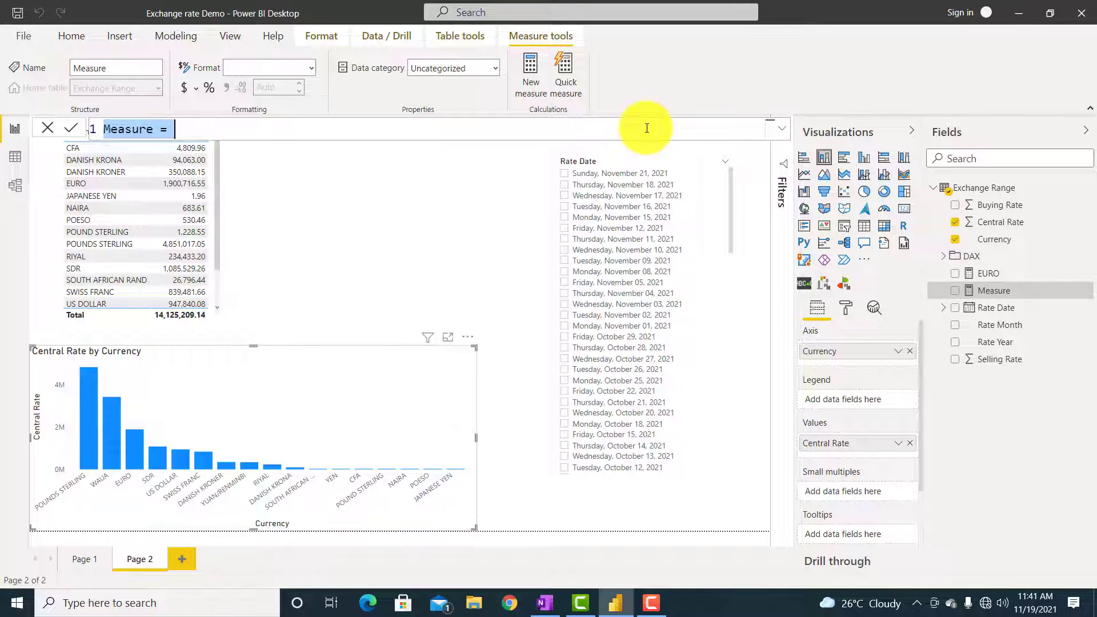
pyautogui.click(782, 131)
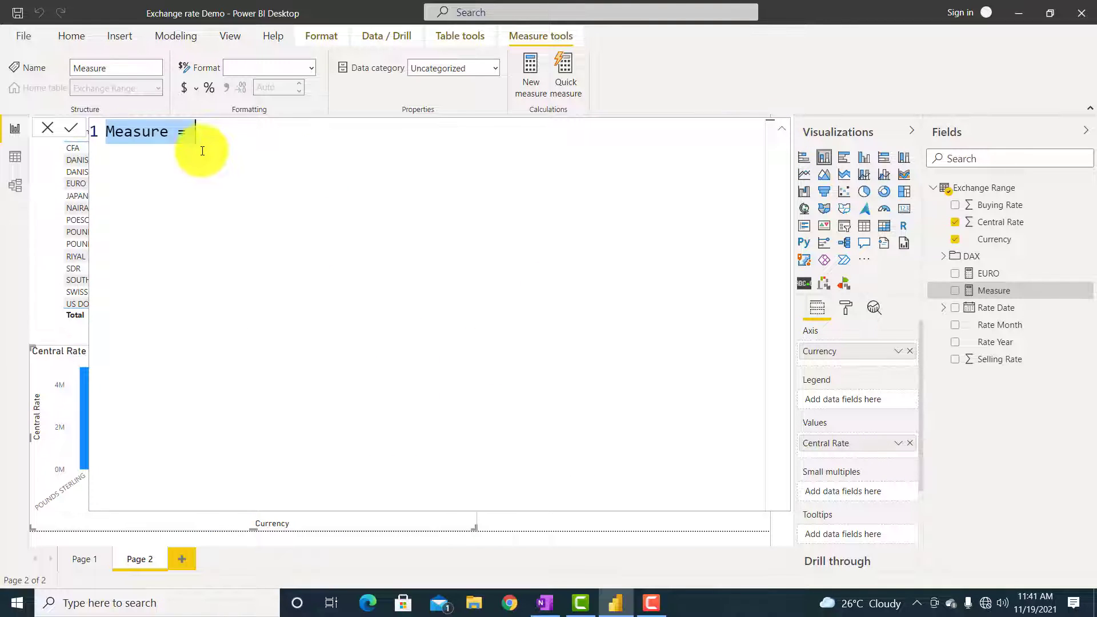
# Replace the new measure's default name with CurrencyRate_as_at_Today, keeping the equals sign for its formula.
pyautogui.click(175, 137)
pyautogui.press('BackSpace')
pyautogui.press('BackSpace')
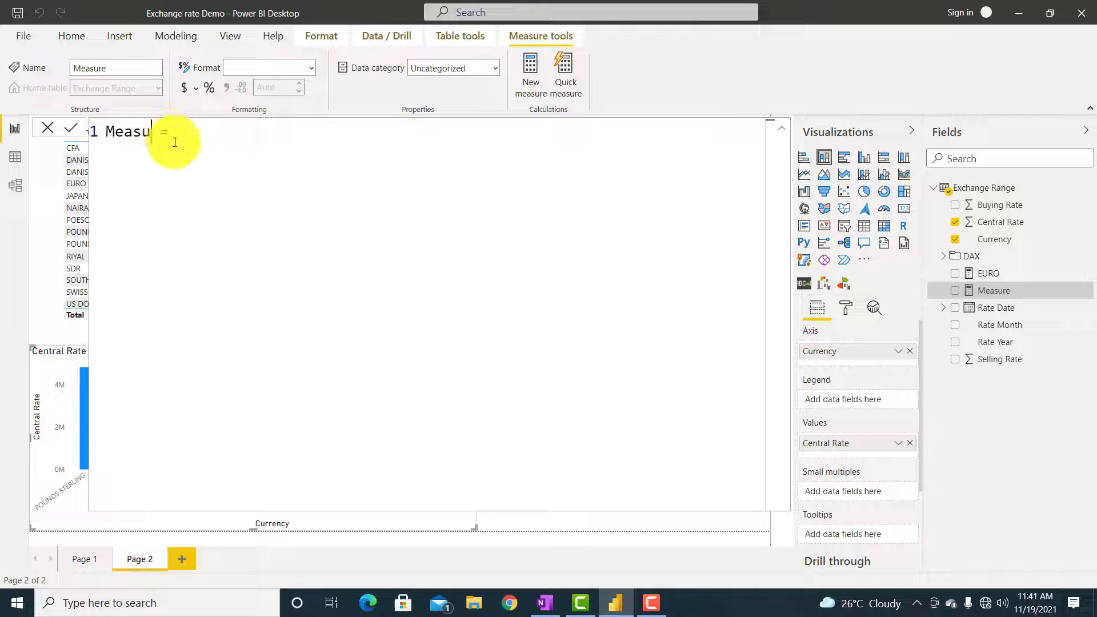
pyautogui.press('BackSpace')
pyautogui.press('BackSpace')
pyautogui.press('BackSpace')
pyautogui.press('BackSpace')
pyautogui.press('BackSpace')
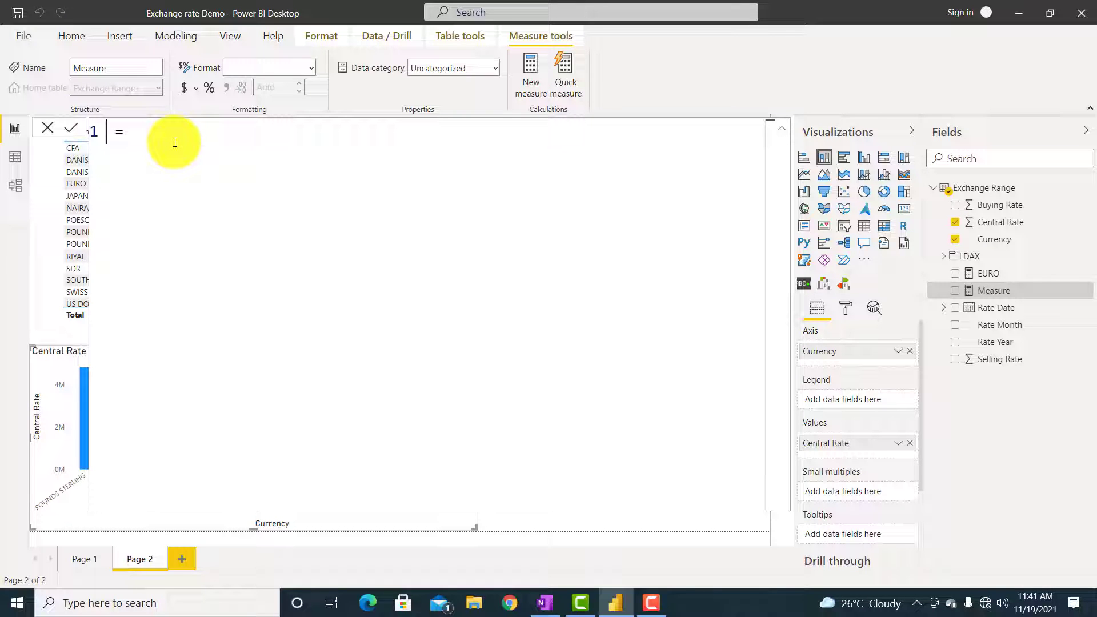
pyautogui.write('CurrencyRate ')
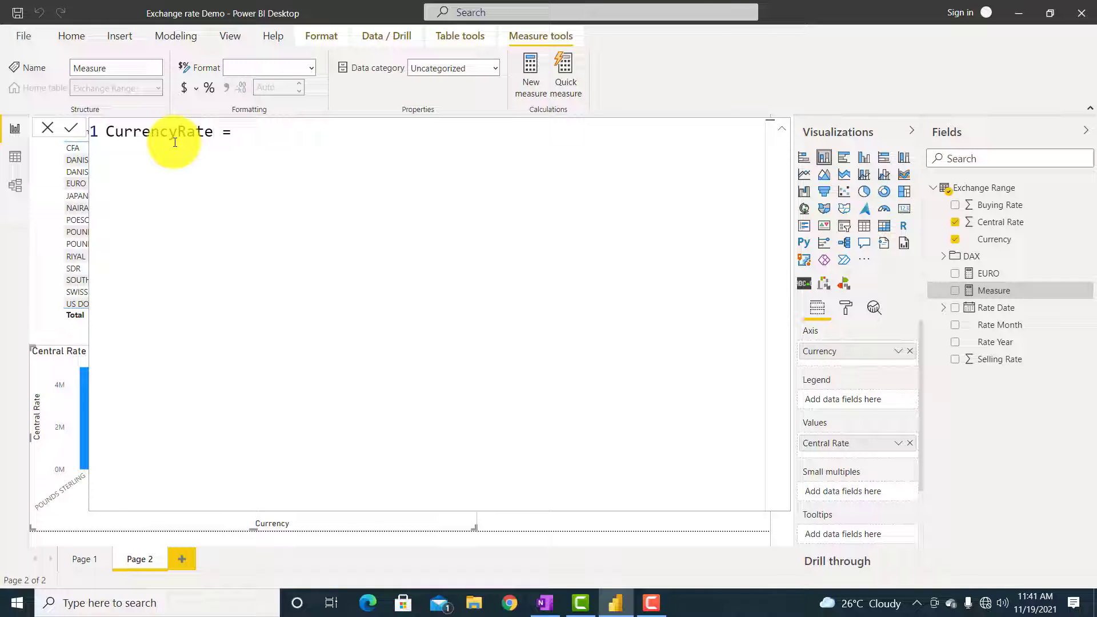
pyautogui.write('S_A')
pyautogui.press('BackSpace')
pyautogui.press('BackSpace')
pyautogui.press('BackSpace')
pyautogui.write('_as_at_Today')
pyautogui.press('Right')
pyautogui.press('Right')
pyautogui.press('Right')
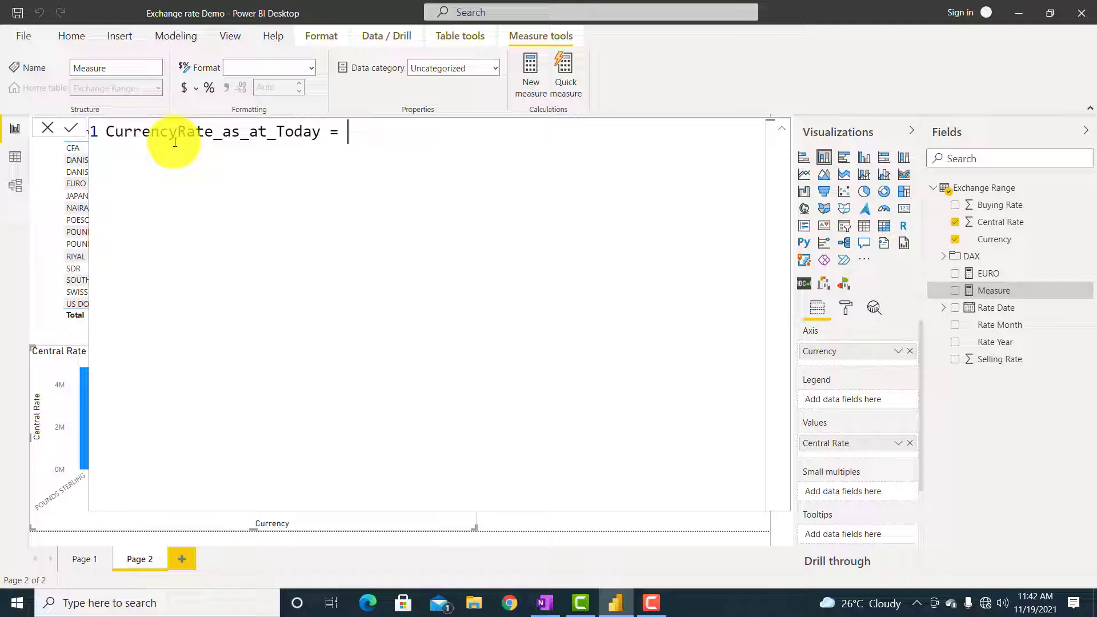
# Declare a variable named RateDate on an indented second line of the measure, with its expression starting on a new line.
pyautogui.hotkey('shift', 'Return')
pyautogui.press('Tab')
pyautogui.write('VAR Rate')
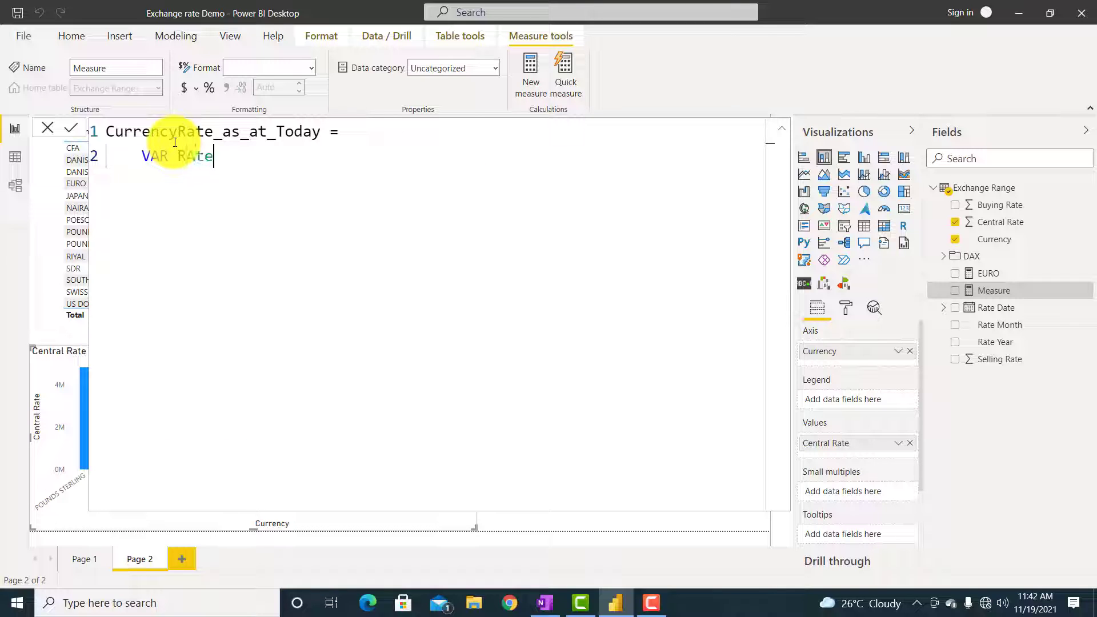
pyautogui.press('BackSpace')
pyautogui.press('BackSpace')
pyautogui.press('BackSpace')
pyautogui.write('a')
pyautogui.press('BackSpace')
pyautogui.press('BackSpace')
pyautogui.write('T')
pyautogui.press('BackSpace')
pyautogui.write('RateT')
pyautogui.press('BackSpace')
pyautogui.write('Date =')
pyautogui.hotkey('shift', 'Return')
pyautogui.press('Tab')
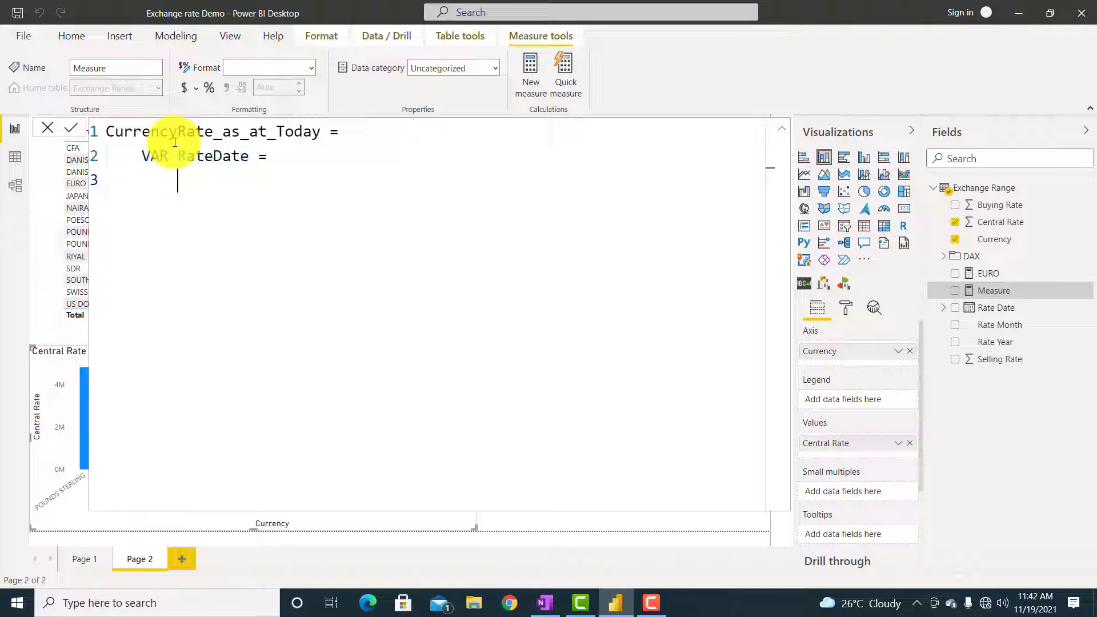
# Start the RateDate expression with CALCULATE over MAX('Exchange Range'[Rate Date]).
pyautogui.press('Tab')
pyautogui.write('cal')
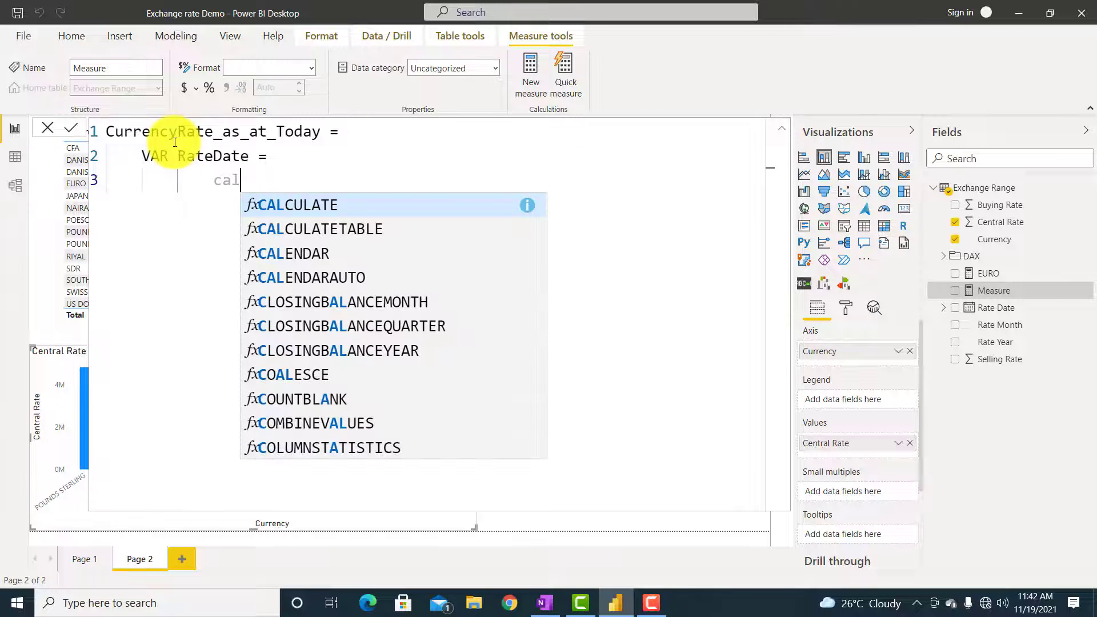
pyautogui.press('Tab')
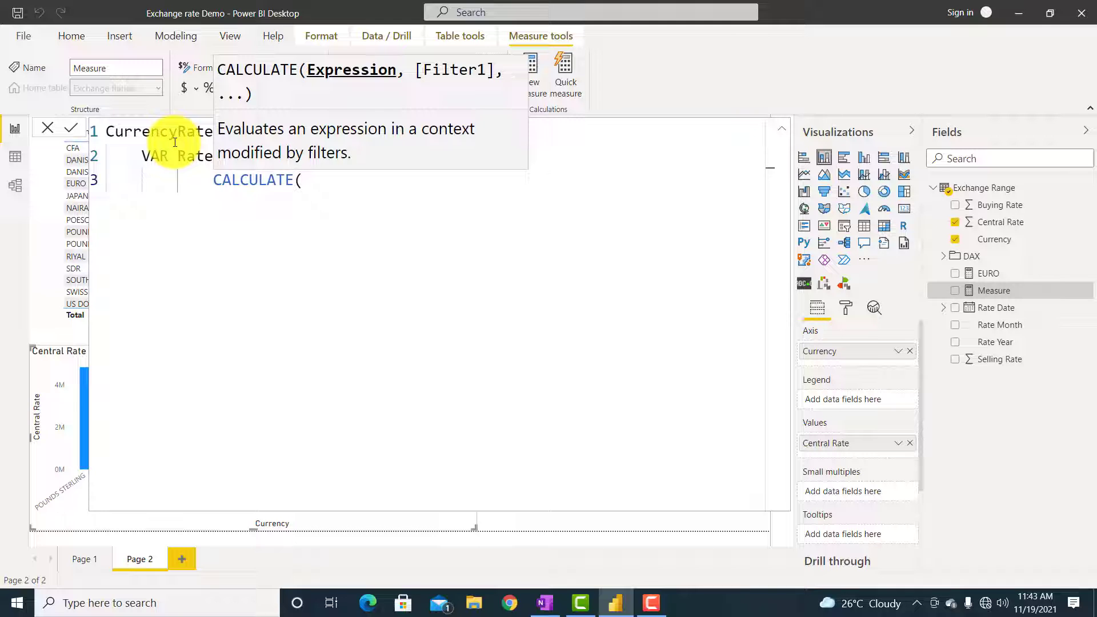
pyautogui.write('max')
pyautogui.press('Tab')
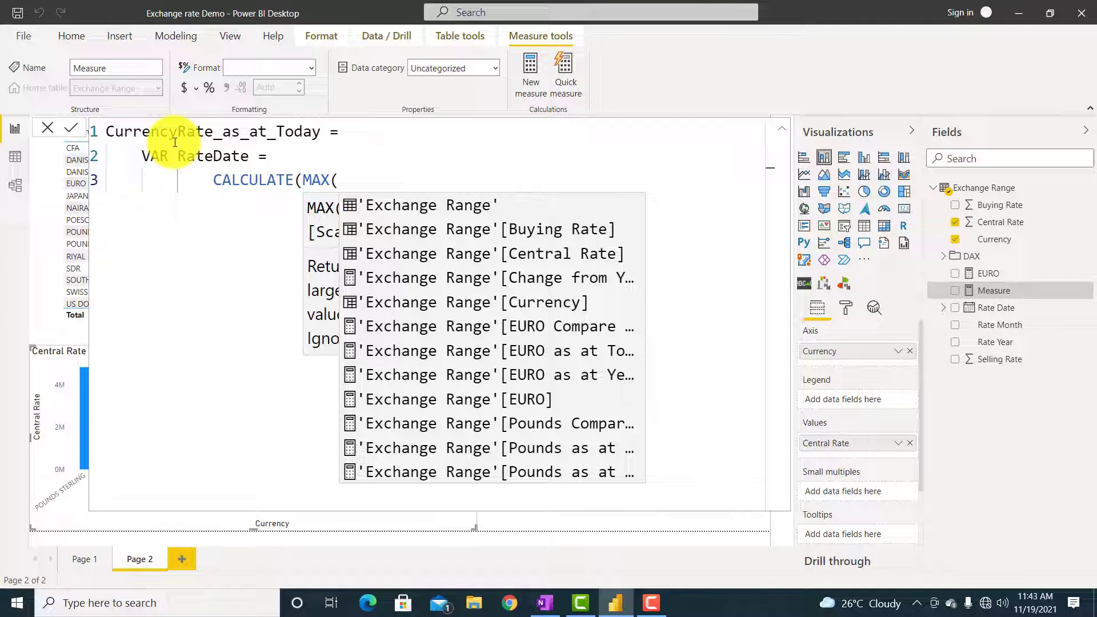
pyautogui.write('ra')
pyautogui.press('BackSpace')
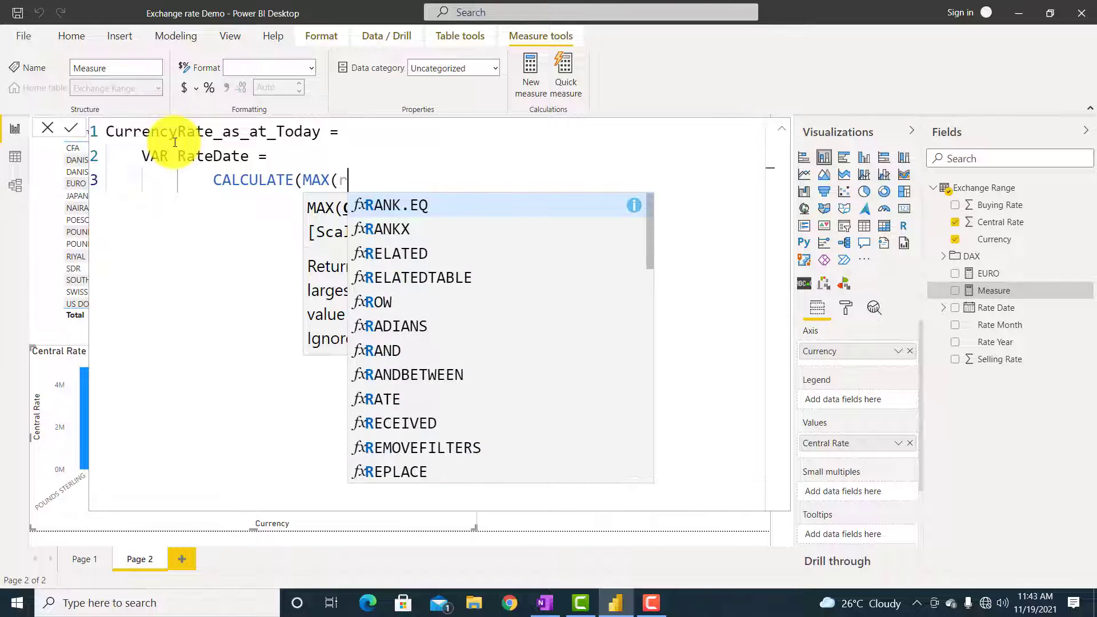
pyautogui.write('ated')
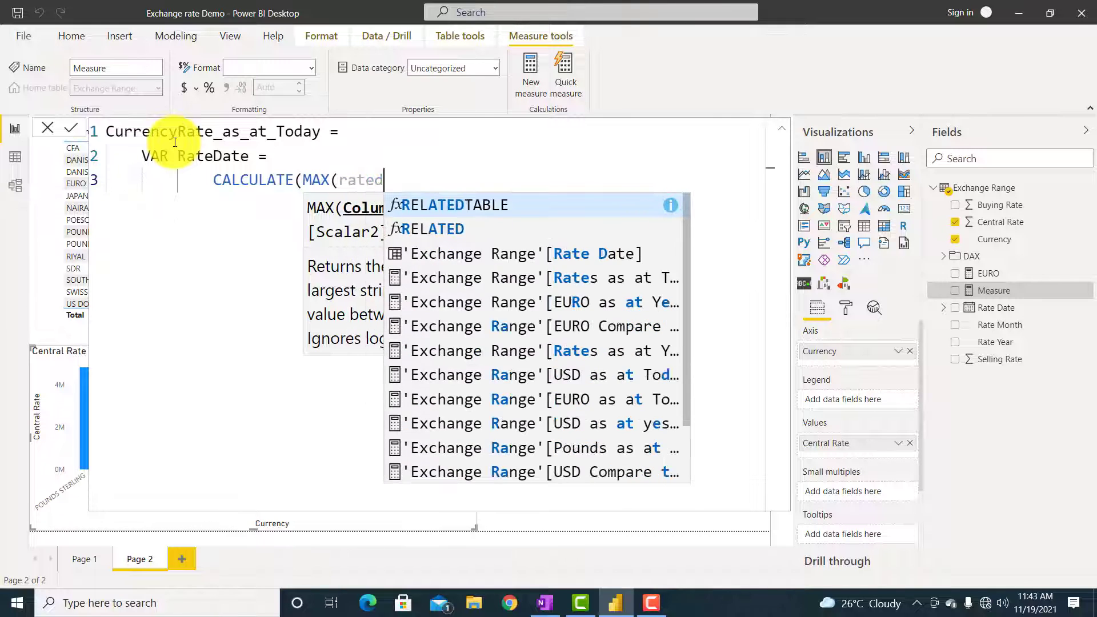
pyautogui.press('Down')
pyautogui.press('Down')
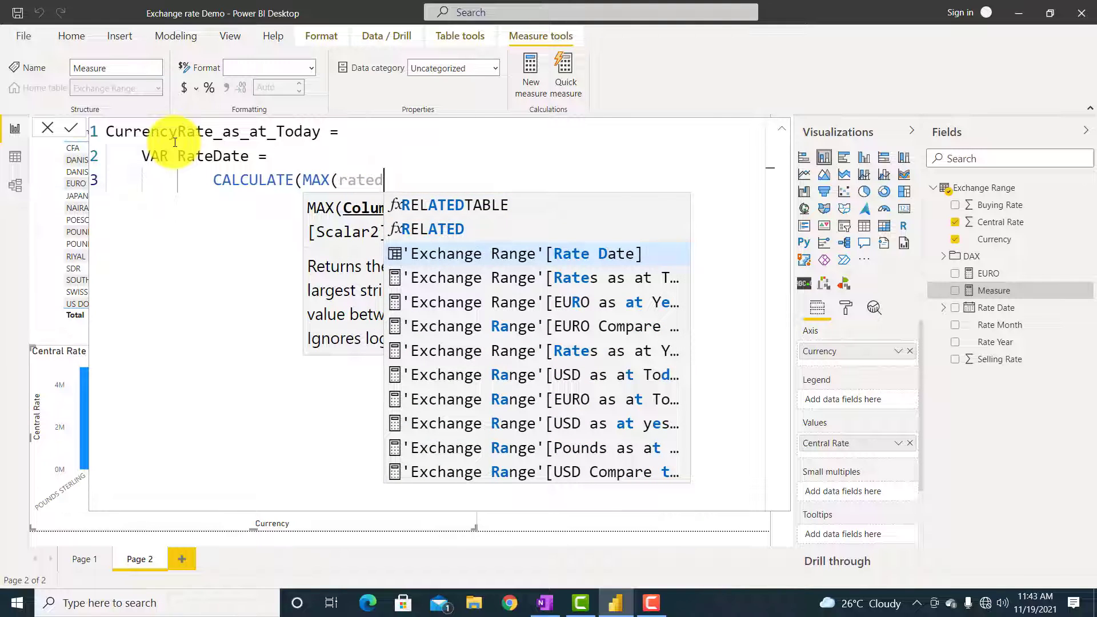
pyautogui.press('Tab')
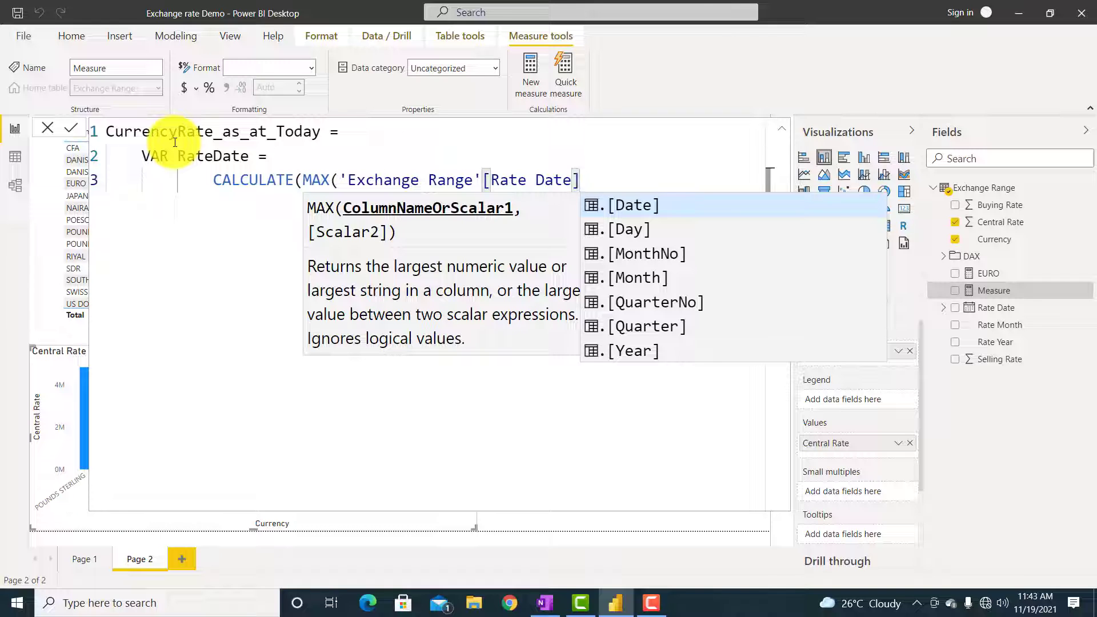
pyautogui.write(')')
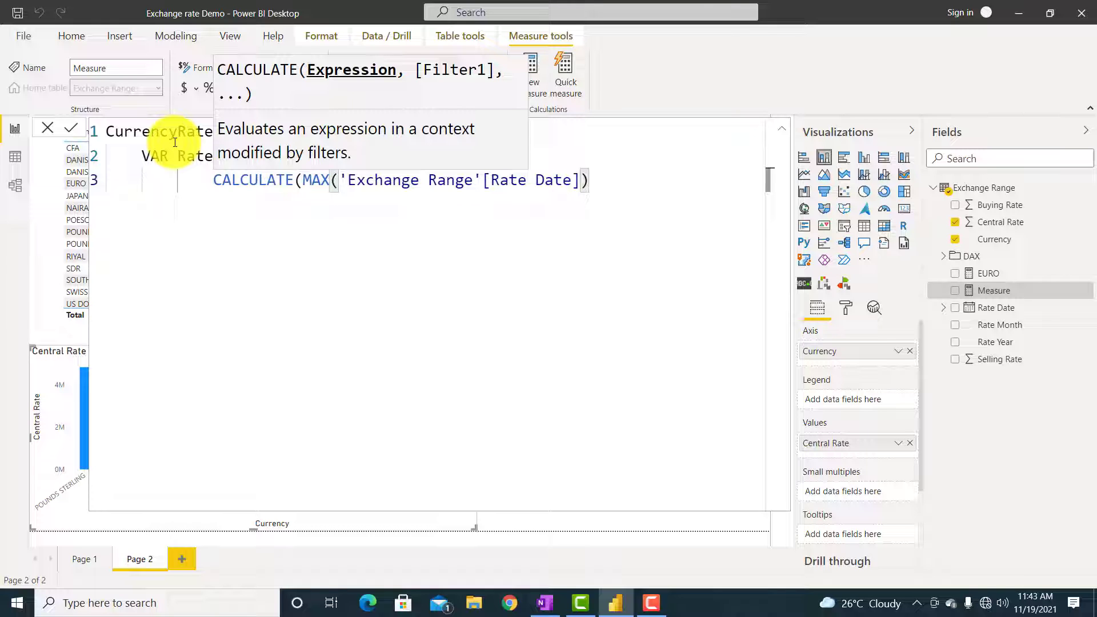
# Add the filter 'Exchange Range'[Central Rate]<>BLANK() to the RateDate calculation and close the CALCULATE function.
pyautogui.write(',')
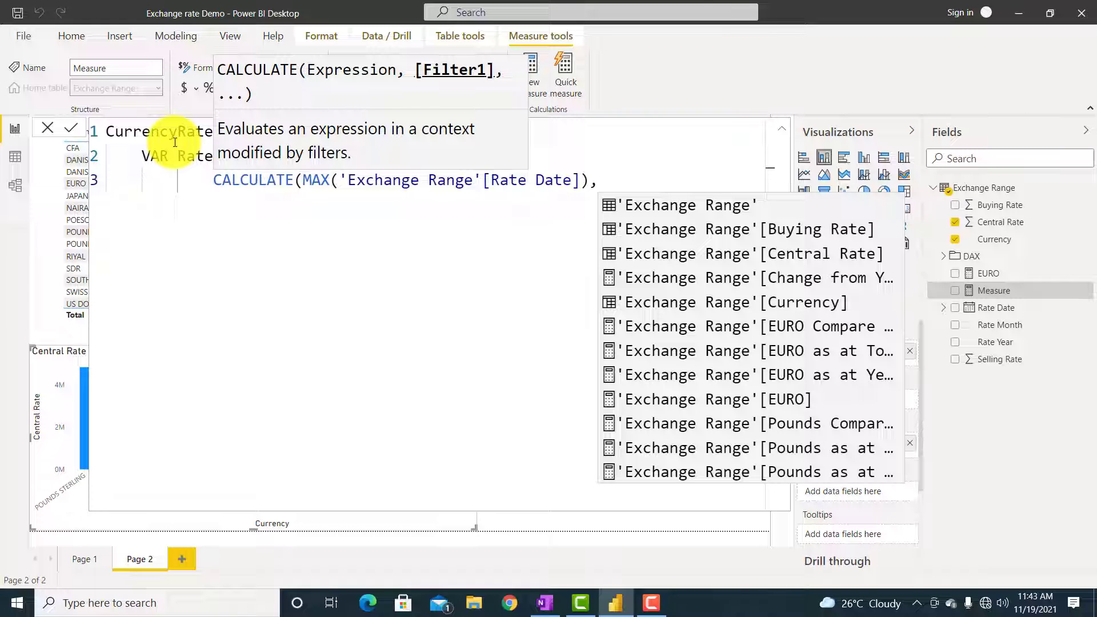
pyautogui.press('pagedown')
pyautogui.press('pagedown')
pyautogui.press('Down')
pyautogui.press('Up')
pyautogui.press('Up')
pyautogui.press('Up')
pyautogui.press('Up')
pyautogui.press('Up')
pyautogui.press('Up')
pyautogui.press('Up')
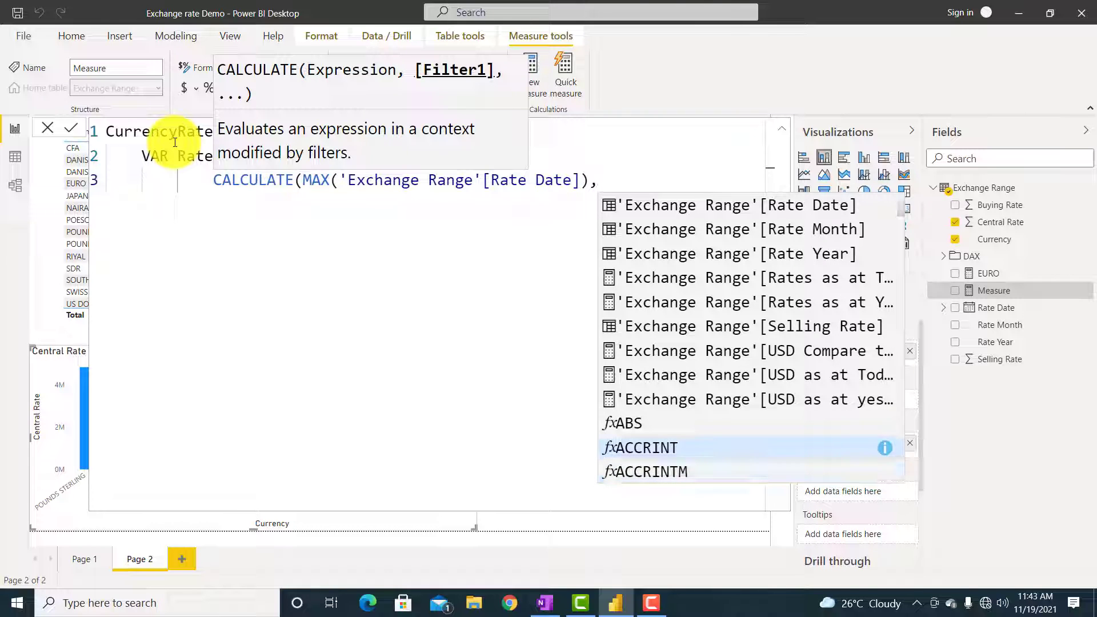
pyautogui.press('Up')
pyautogui.press('Up')
pyautogui.press('Up')
pyautogui.press('Up')
pyautogui.press('Up')
pyautogui.press('Up')
pyautogui.press('Up')
pyautogui.press('Up')
pyautogui.press('Up')
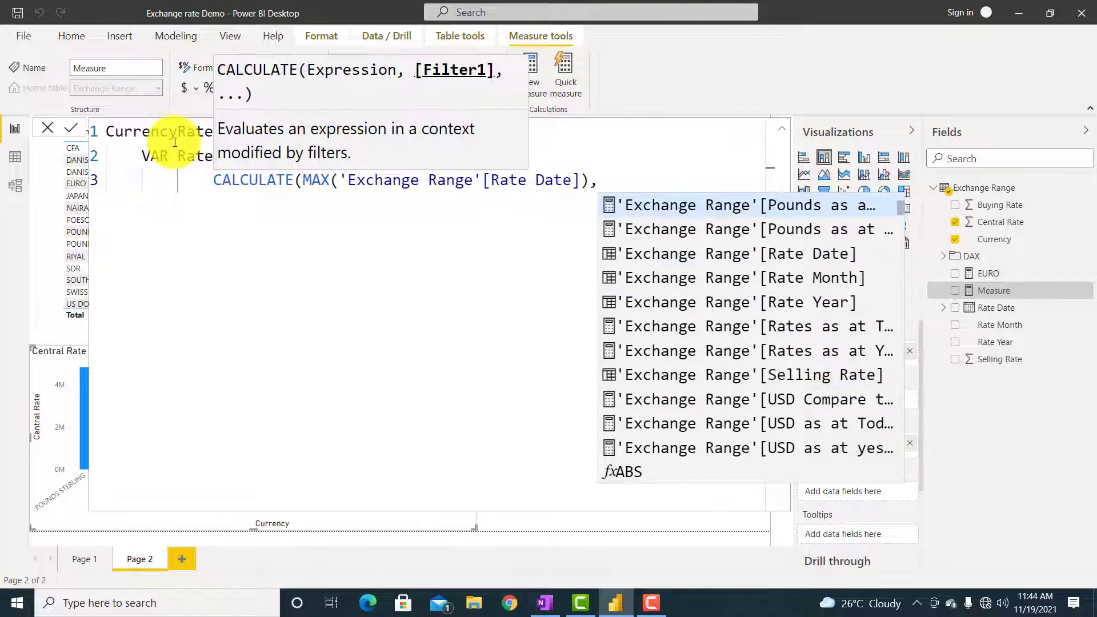
pyautogui.press('Up')
pyautogui.press('Up')
pyautogui.press('Up')
pyautogui.press('Up')
pyautogui.press('Up')
pyautogui.press('Up')
pyautogui.press('Up')
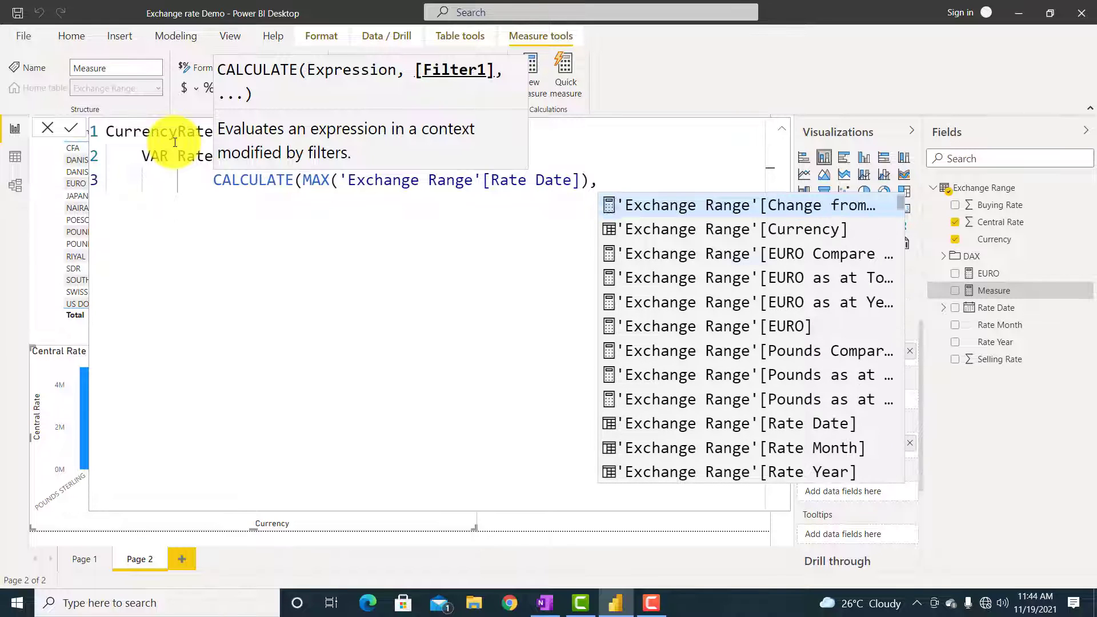
pyautogui.press('Down')
pyautogui.press('Down')
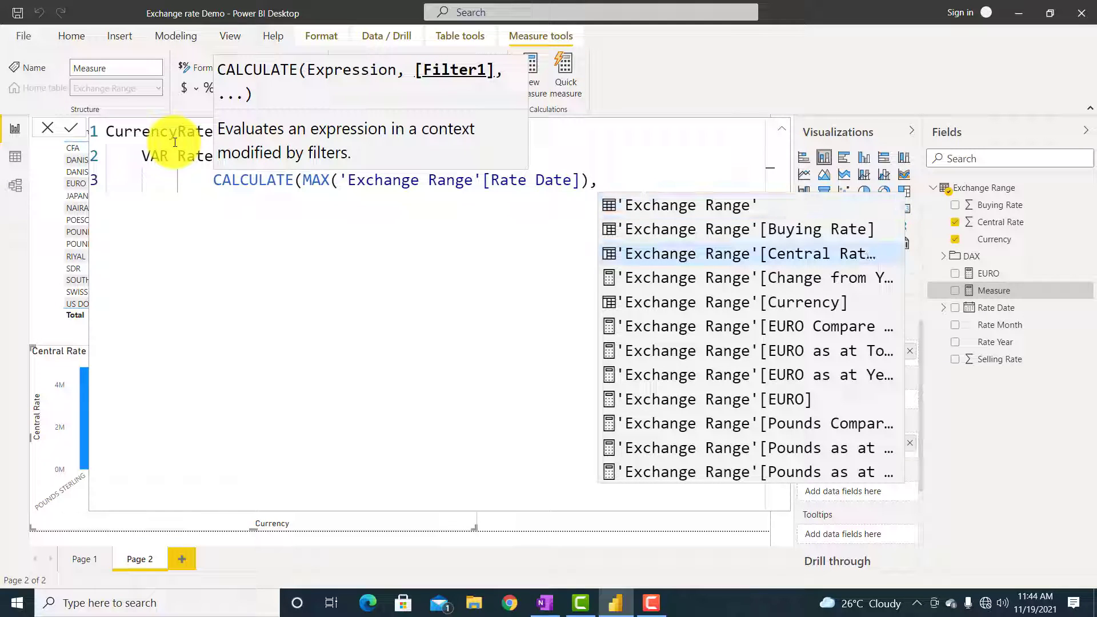
pyautogui.press('Tab')
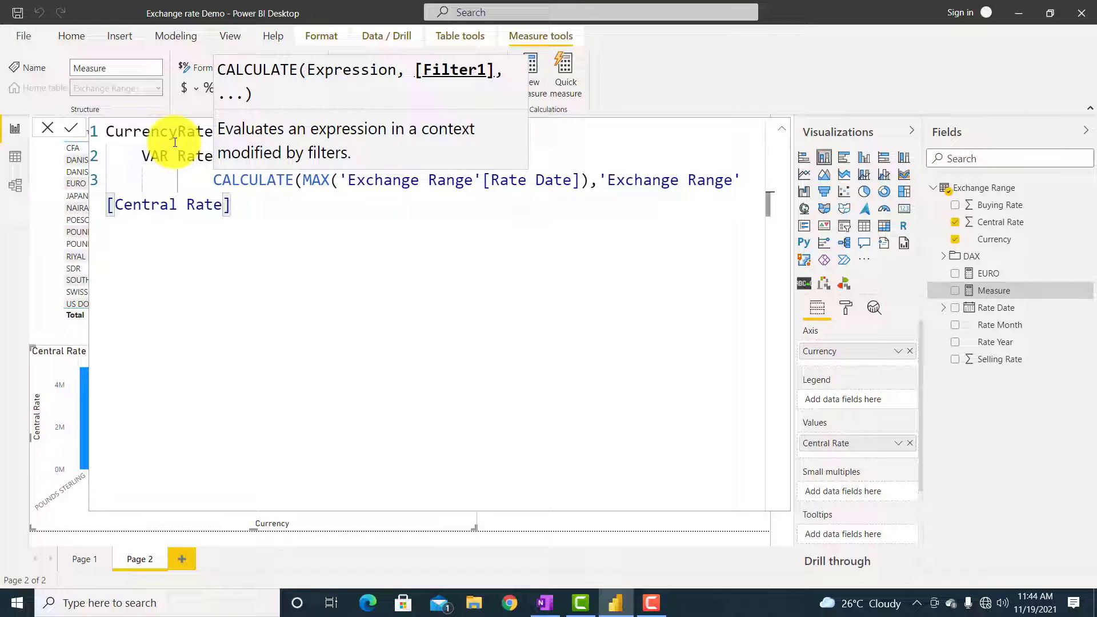
pyautogui.write('<>')
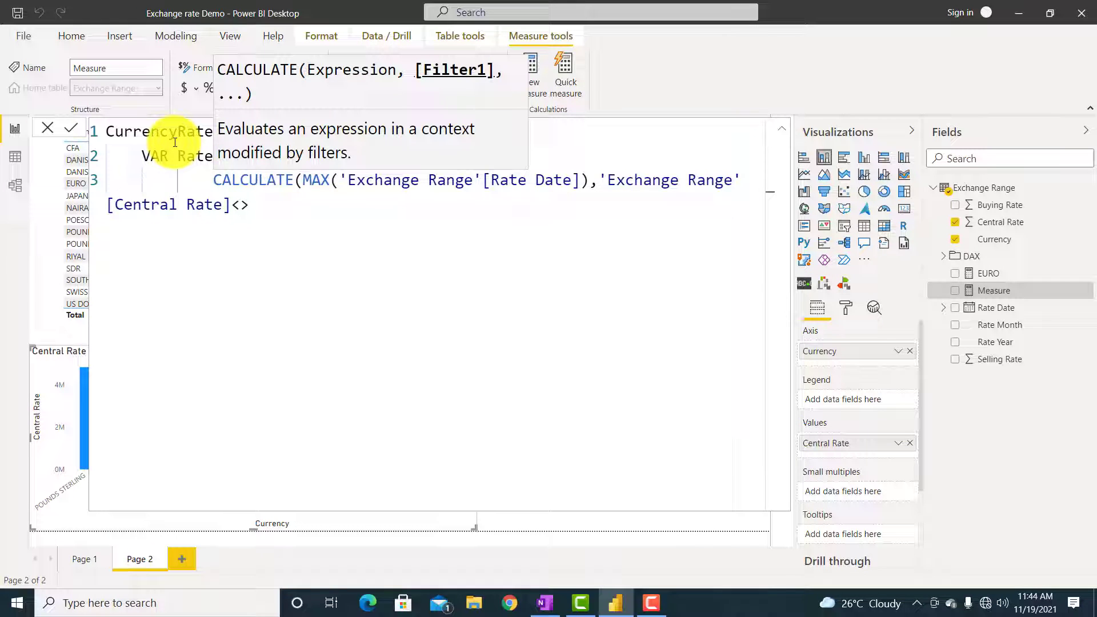
pyautogui.write('blank')
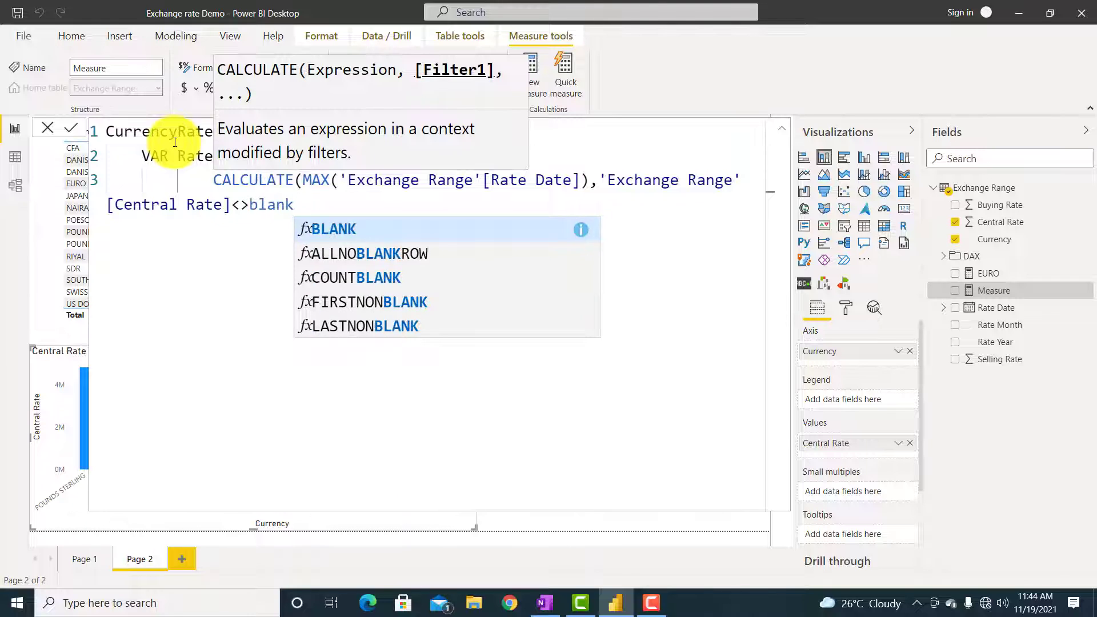
pyautogui.press('Tab')
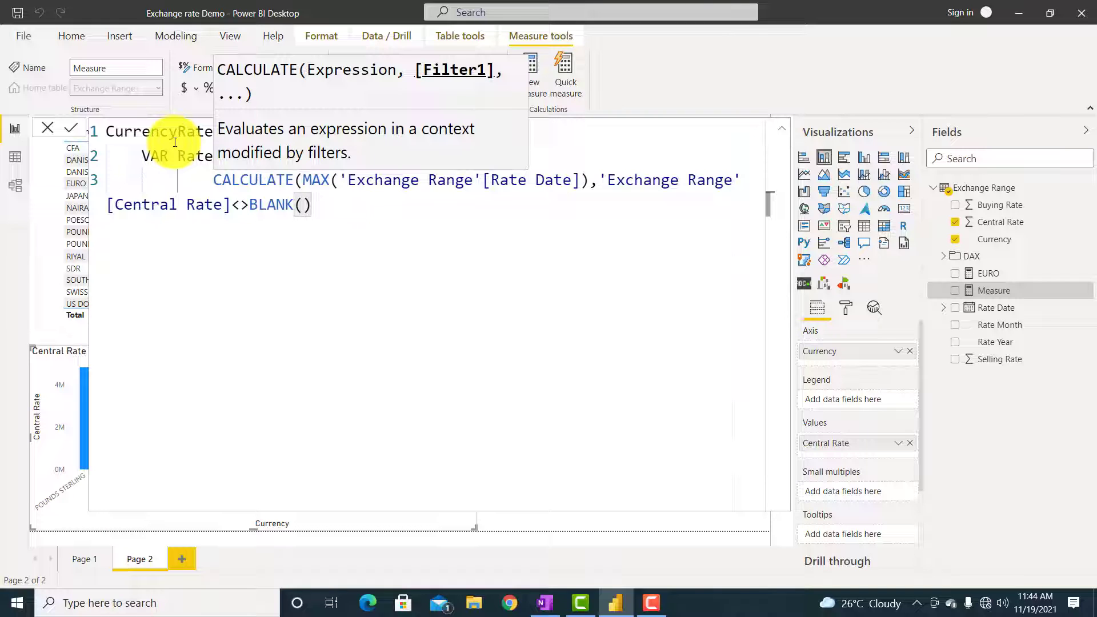
pyautogui.write(')')
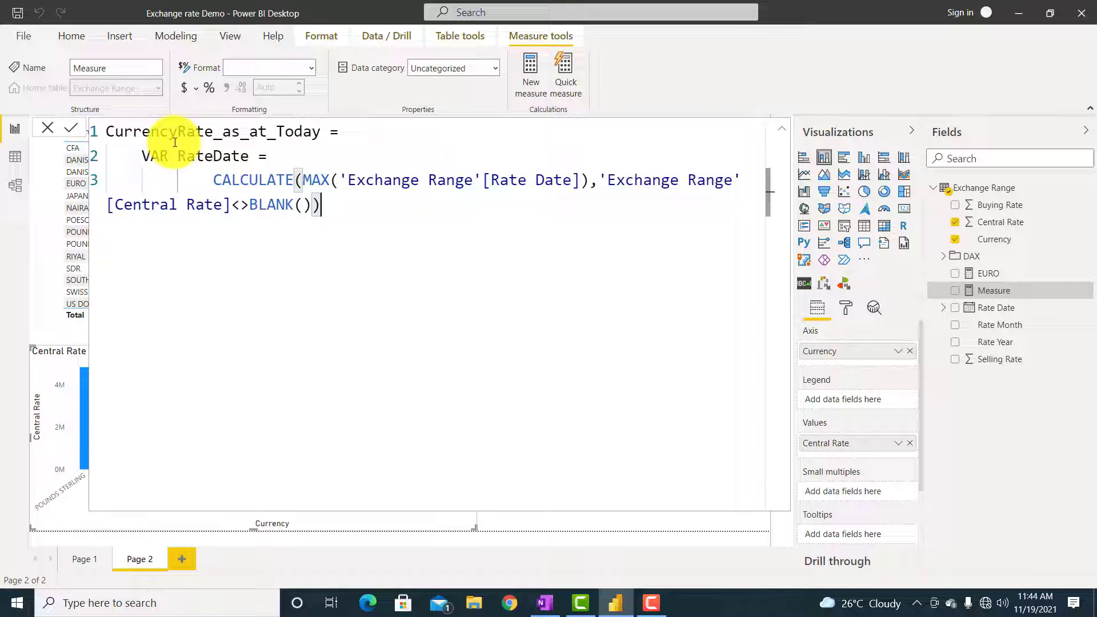
# Start another VAR declaration on a new fourth line of the measure, indented level with VAR RateDate.
pyautogui.hotkey('shift', 'Return')
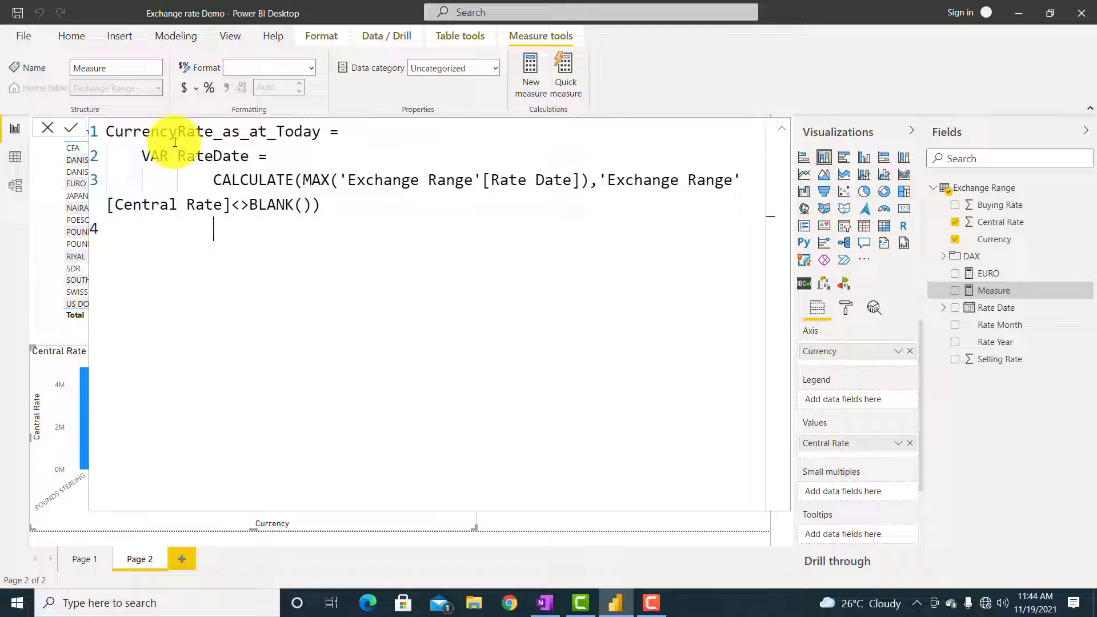
pyautogui.press('BackSpace')
pyautogui.press('BackSpace')
pyautogui.write('var L')
pyautogui.write('TEST')
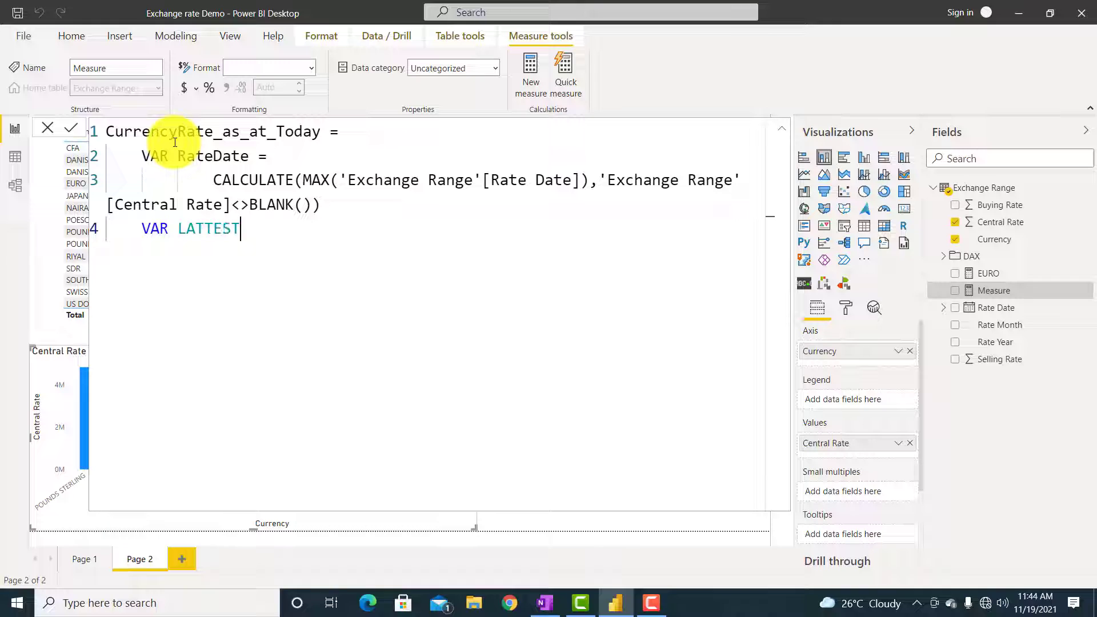
pyautogui.write('AYO')
pyautogui.press('BackSpace')
pyautogui.press('BackSpace')
pyautogui.press('BackSpace')
pyautogui.press('BackSpace')
pyautogui.press('BackSpace')
pyautogui.press('BackSpace')
pyautogui.press('BackSpace')
pyautogui.press('BackSpace')
pyautogui.press('BackSpace')
pyautogui.press('BackSpace')
# Name the second variable RecentRate, add its equals sign and begin its expression on a new line.
pyautogui.write('RecentRate')
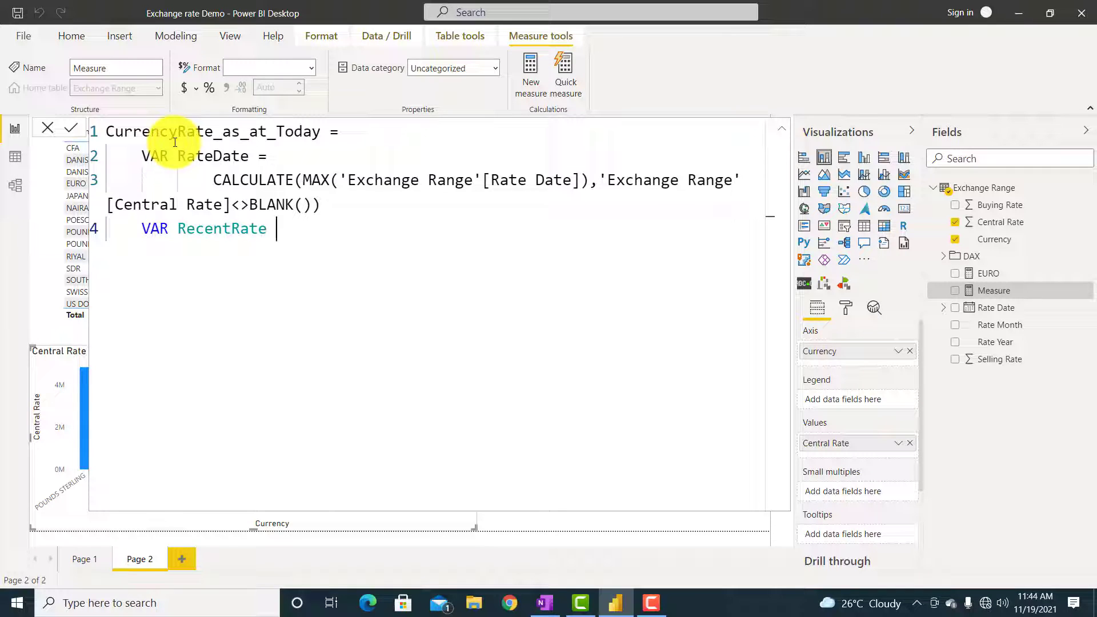
pyautogui.write(' =')
pyautogui.press('Return')
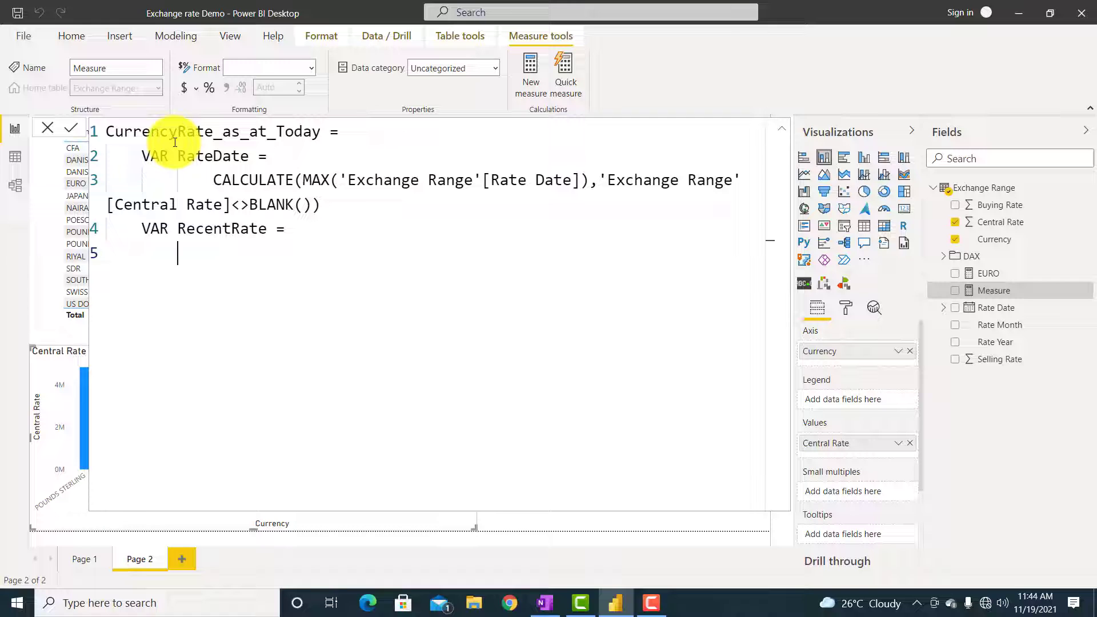
# Start the RecentRate expression with CALCULATE over SELECTEDVALUE('Exchange Range'[Central Rate]).
pyautogui.write('cal')
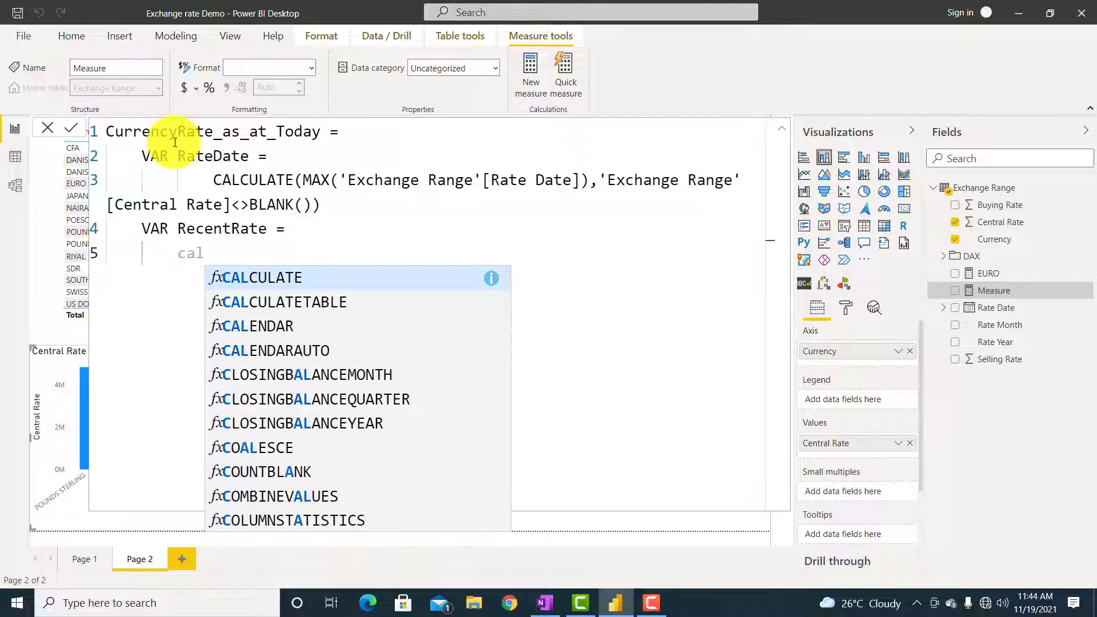
pyautogui.press('Tab')
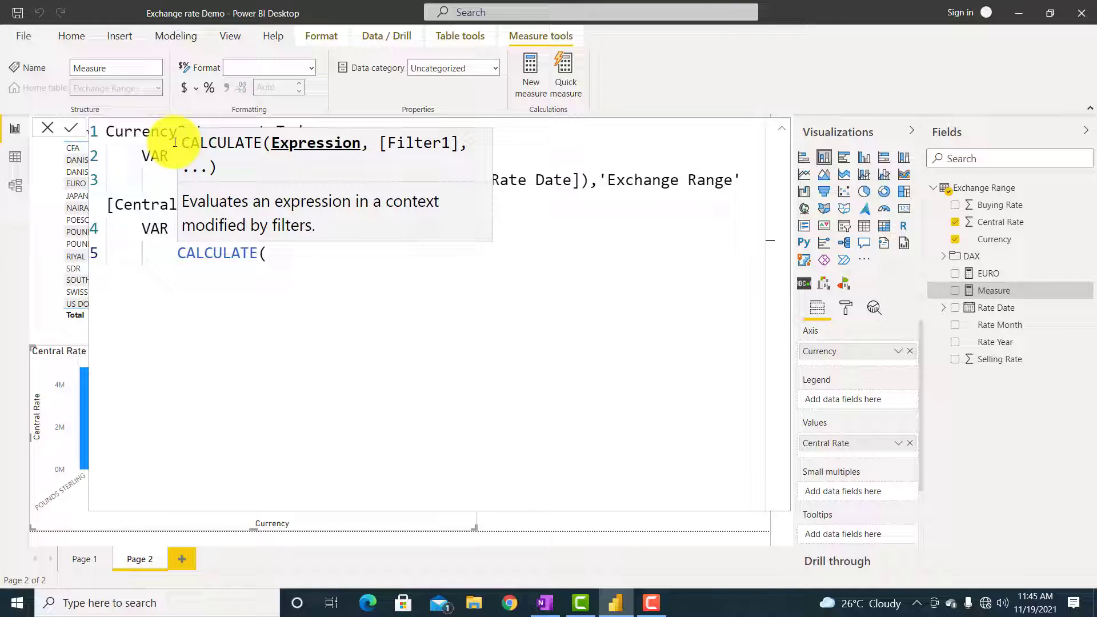
pyautogui.write('selecte')
pyautogui.press('Tab')
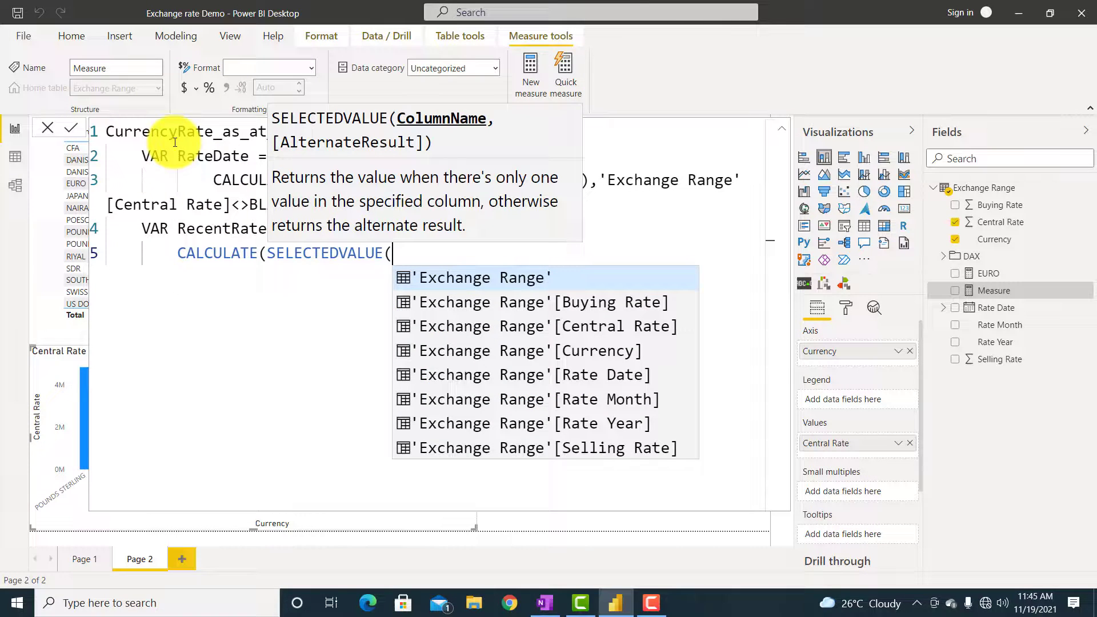
pyautogui.press('Down')
pyautogui.press('Down')
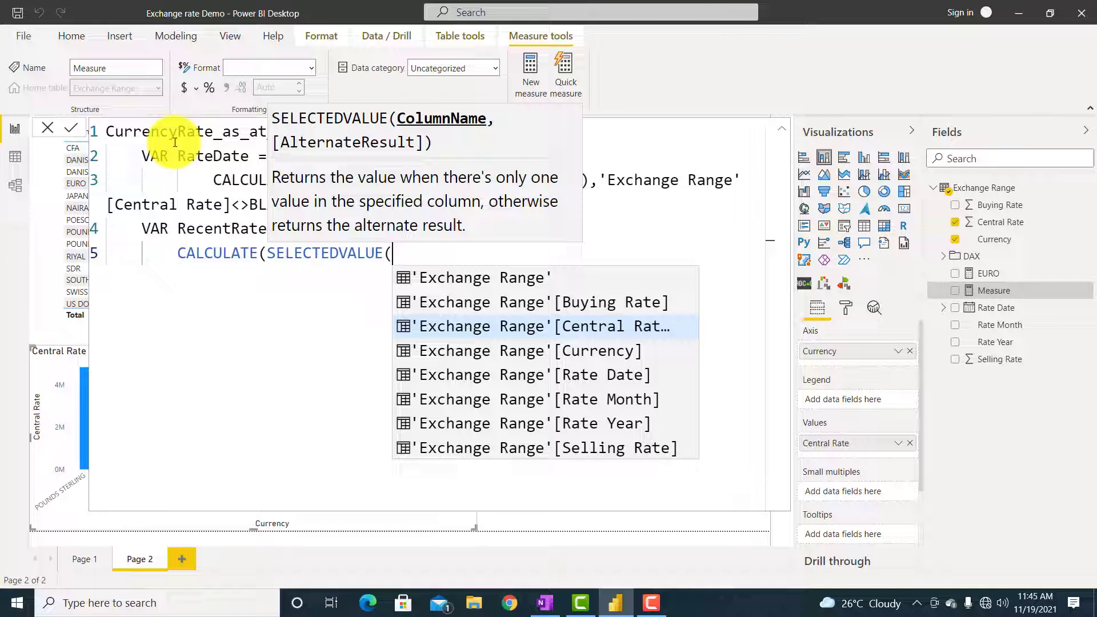
pyautogui.press('Tab')
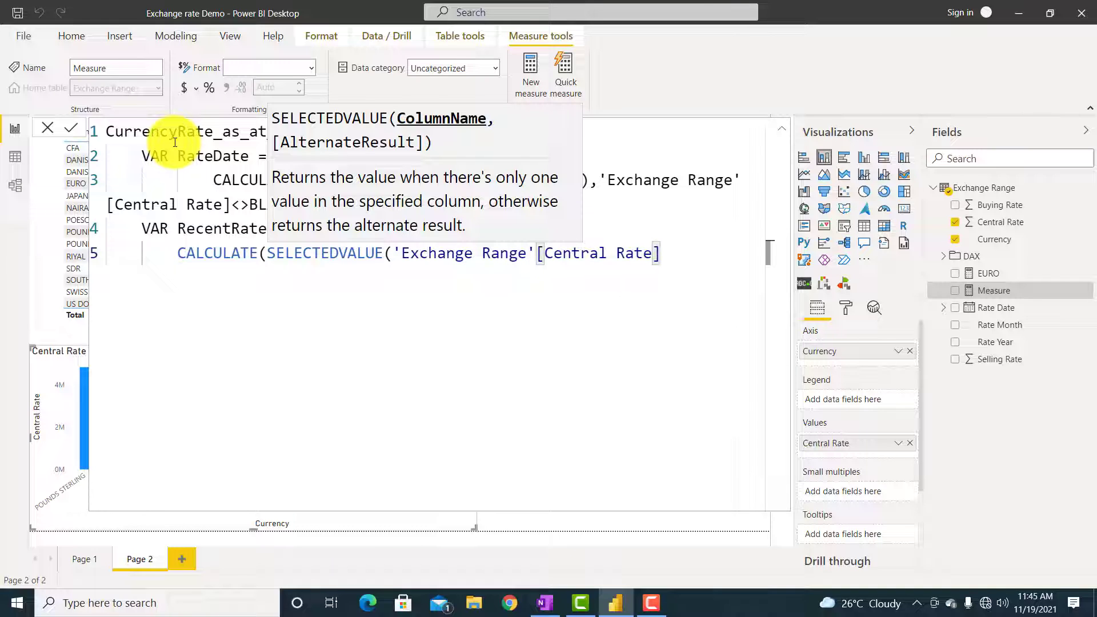
pyautogui.write(')')
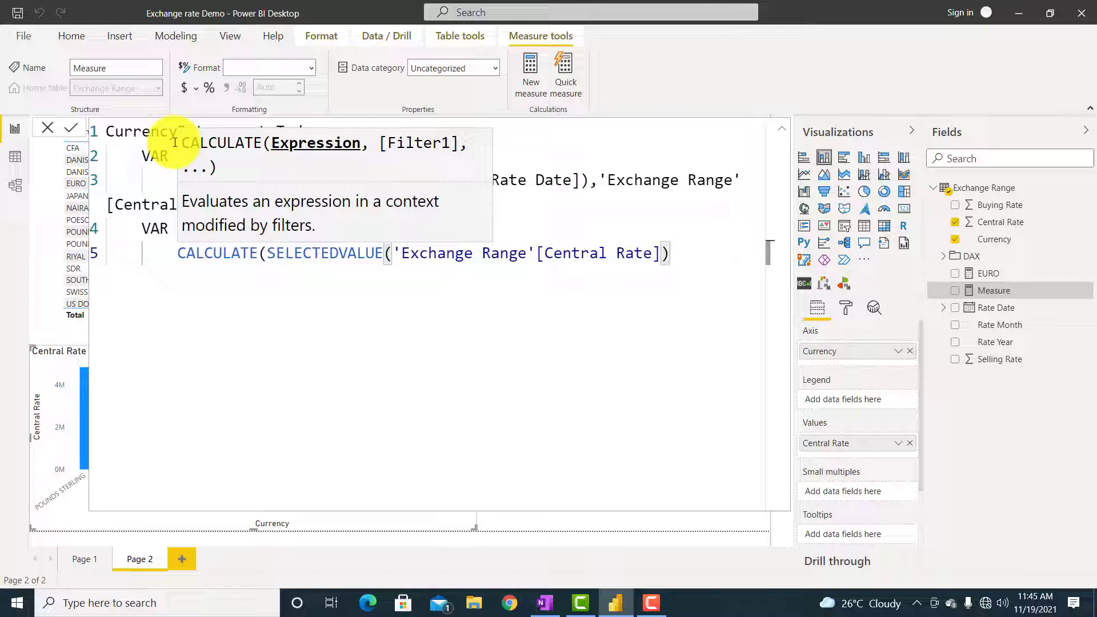
# Add the filter 'Exchange Range'[Rate Date]=RateDate to the RecentRate calculation and close the CALCULATE function.
pyautogui.write(',')
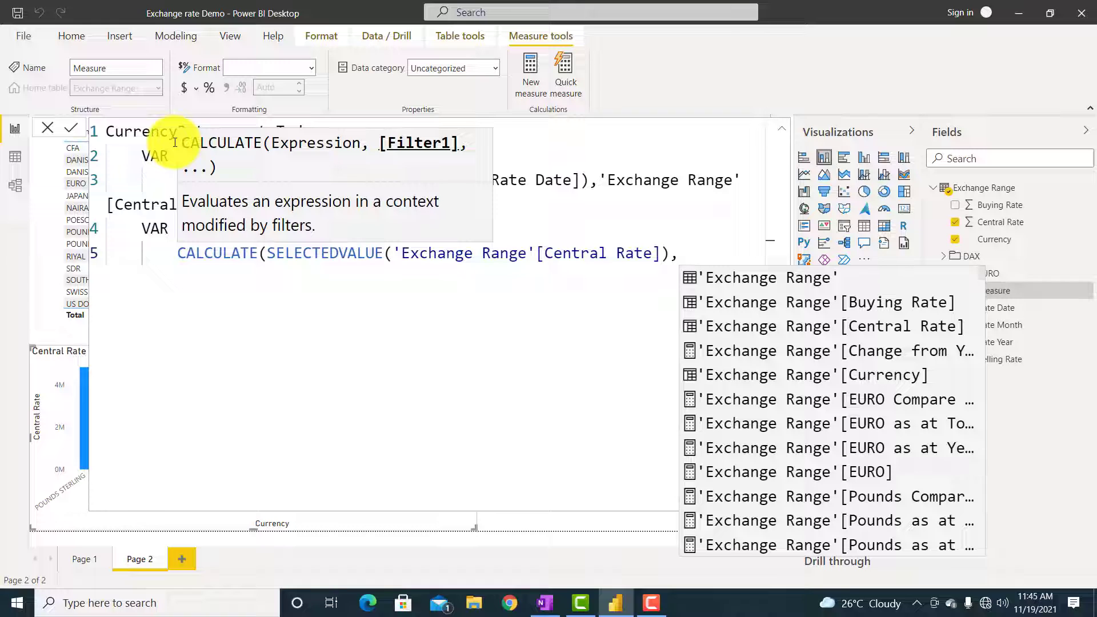
pyautogui.write('rate')
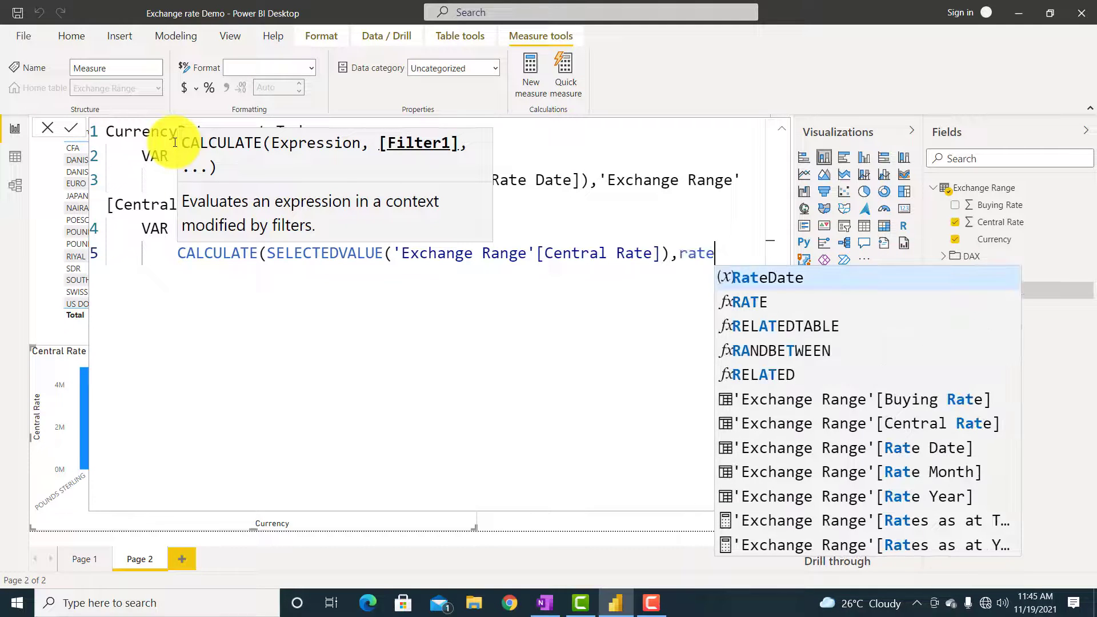
pyautogui.press('Down')
pyautogui.press('Down')
pyautogui.press('Down')
pyautogui.press('Down')
pyautogui.press('Down')
pyautogui.press('Down')
pyautogui.press('Down')
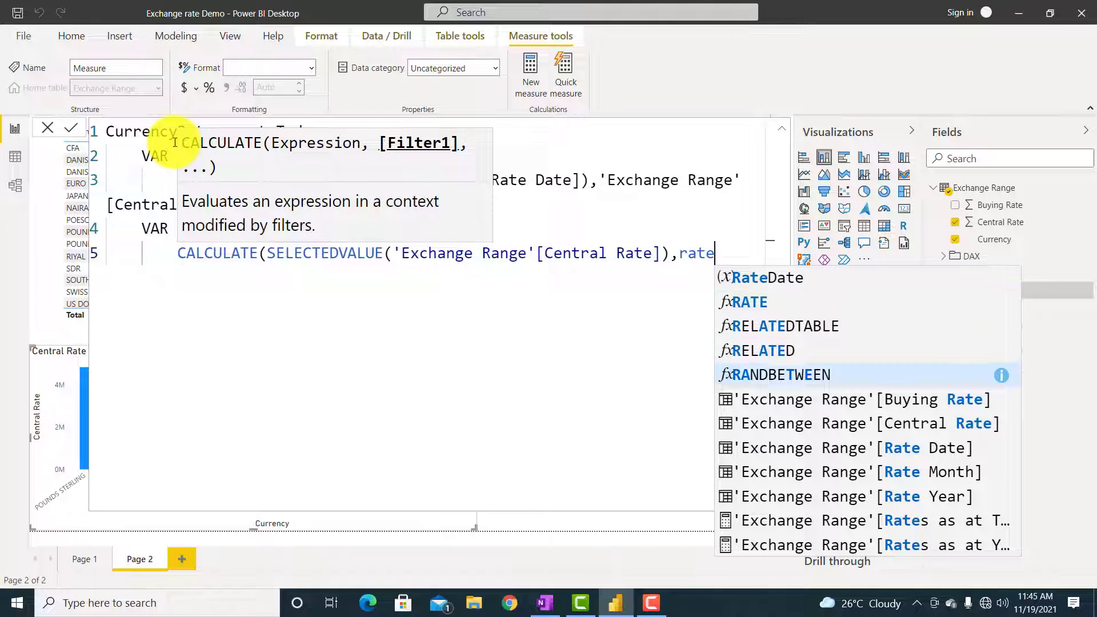
pyautogui.press('Tab')
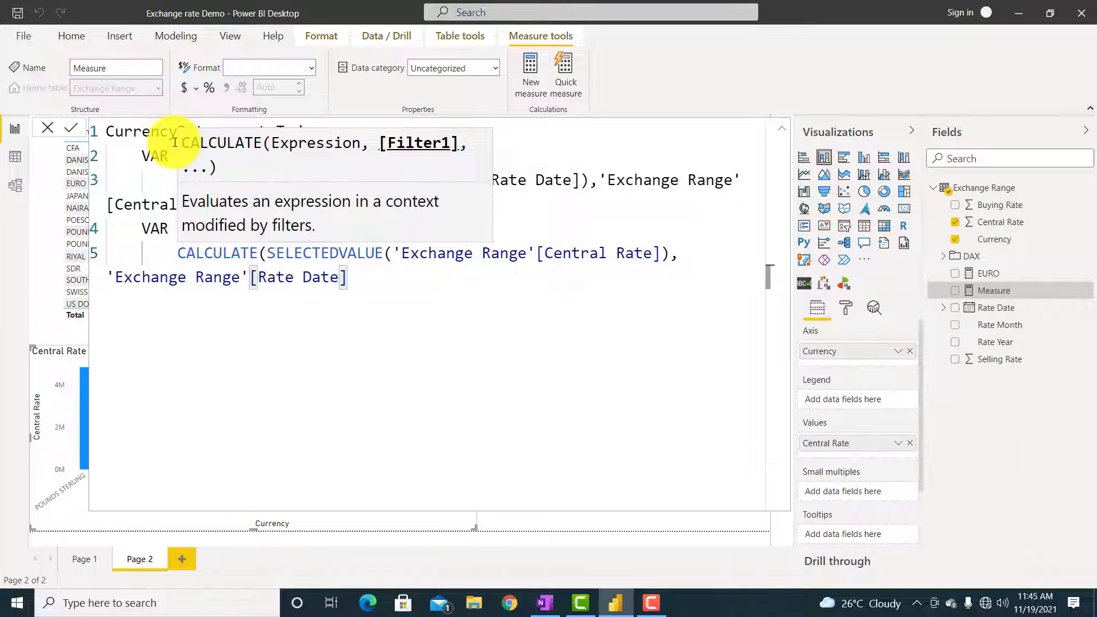
pyautogui.write('=')
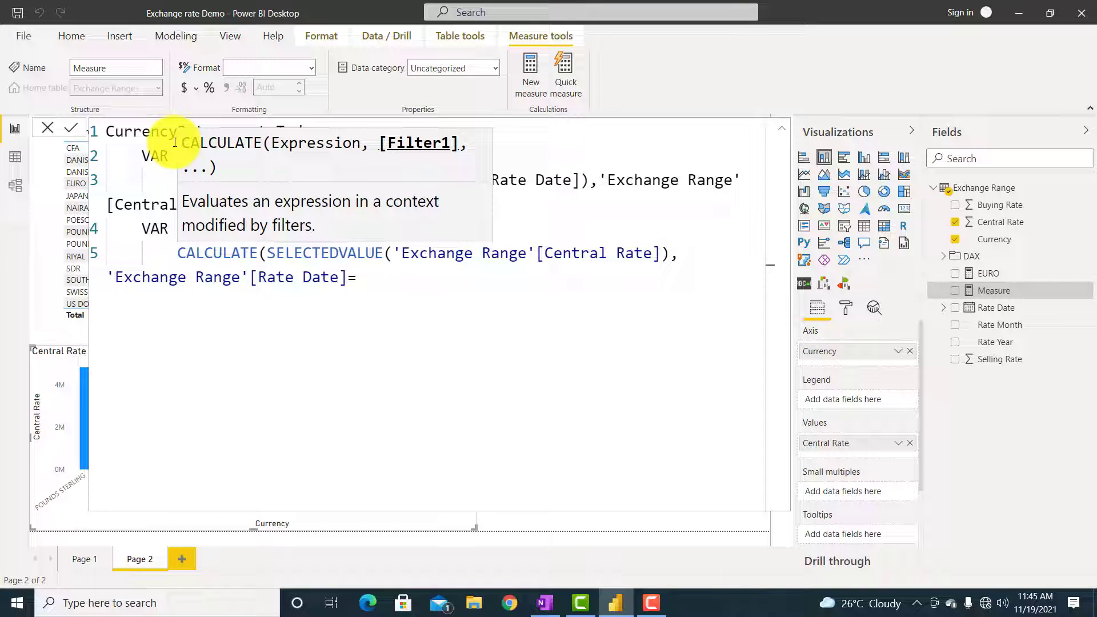
pyautogui.write('Rate')
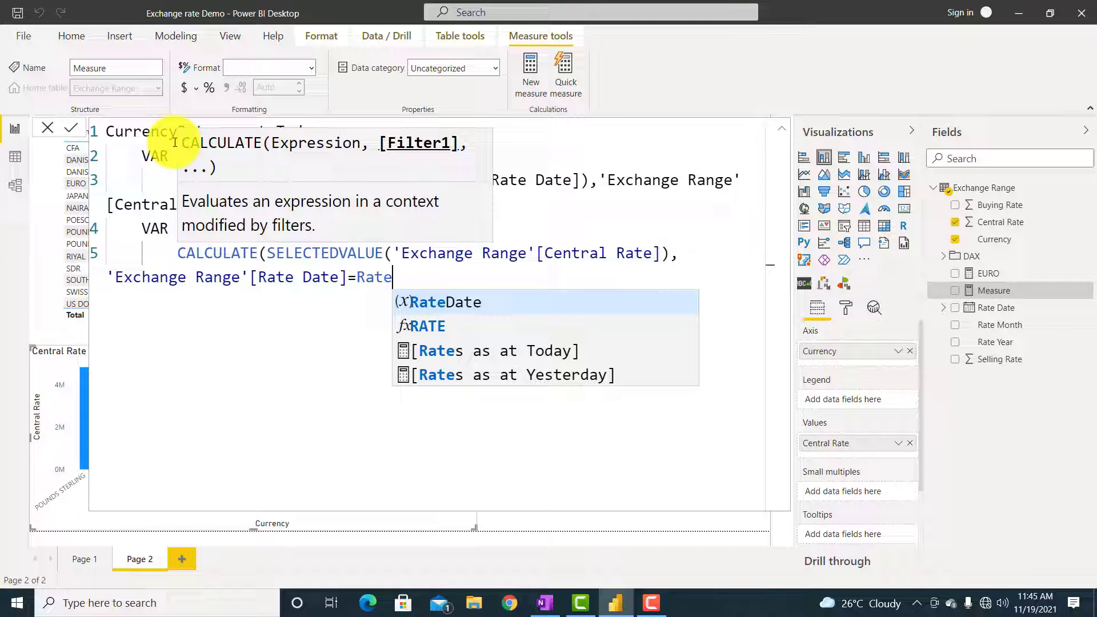
pyautogui.click(443, 307)
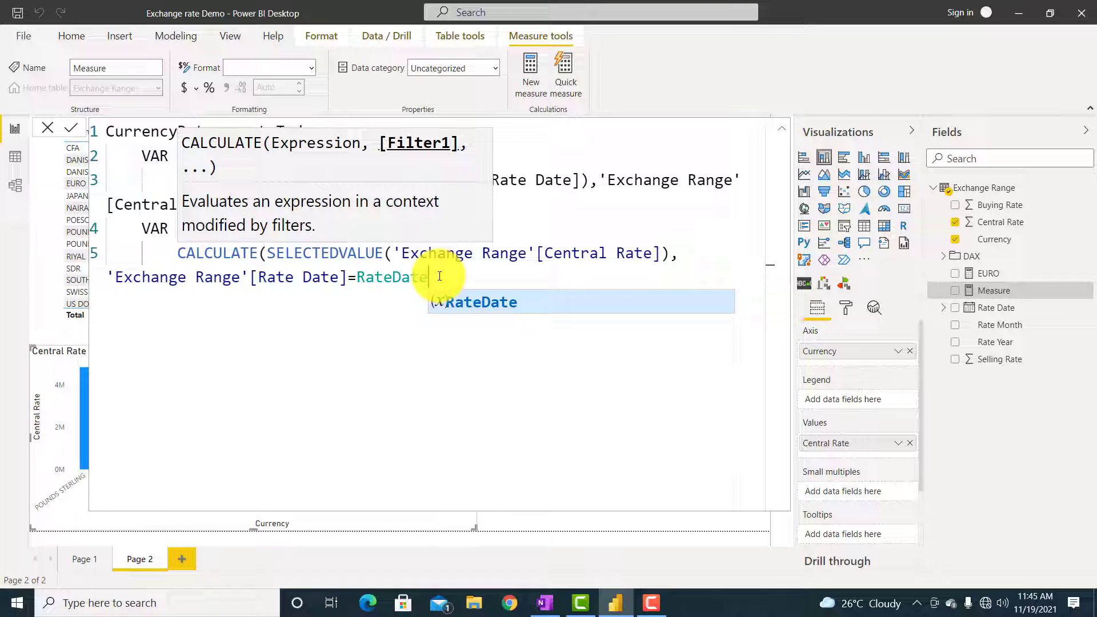
pyautogui.write(')')
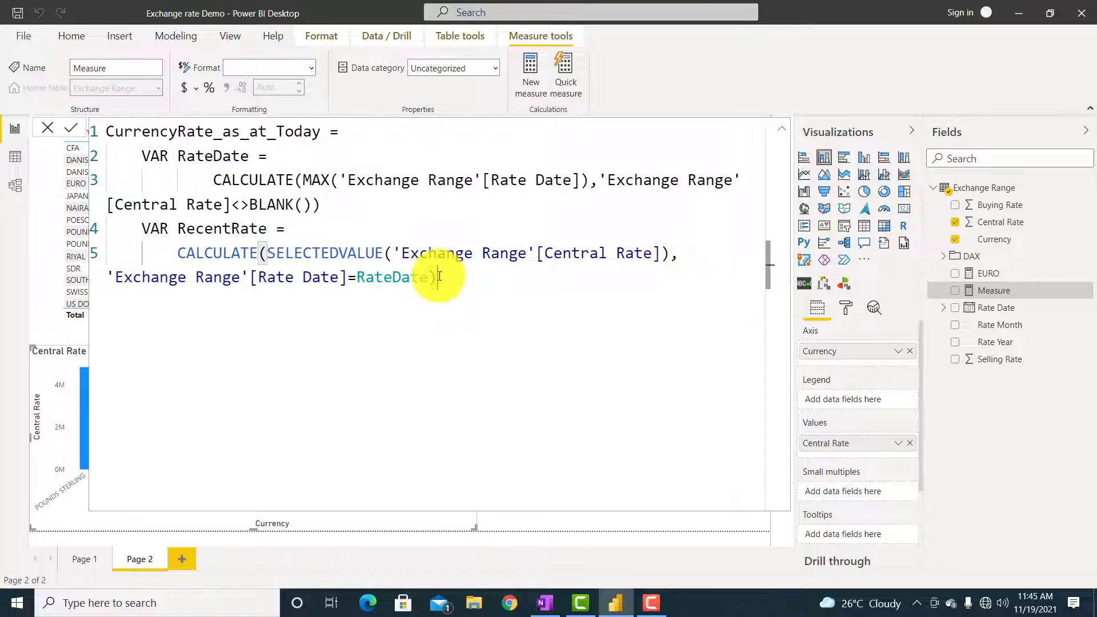
# Finish the measure with a Return line followed by RecentRate, commit it and collapse the formula editor.
pyautogui.press('Return')
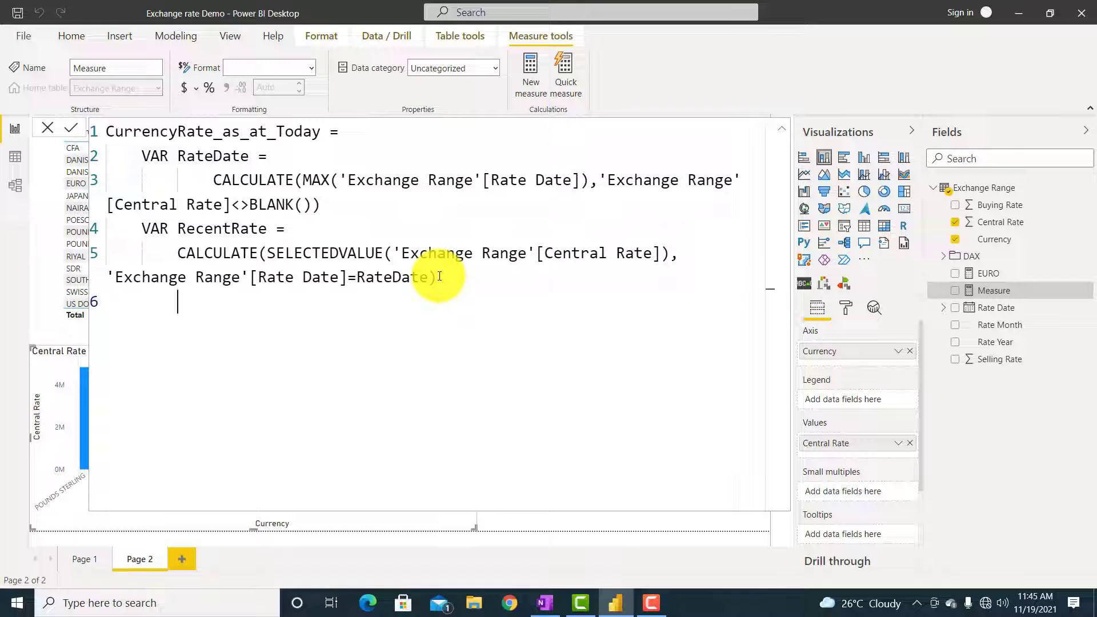
pyautogui.write('Return')
pyautogui.press('Return')
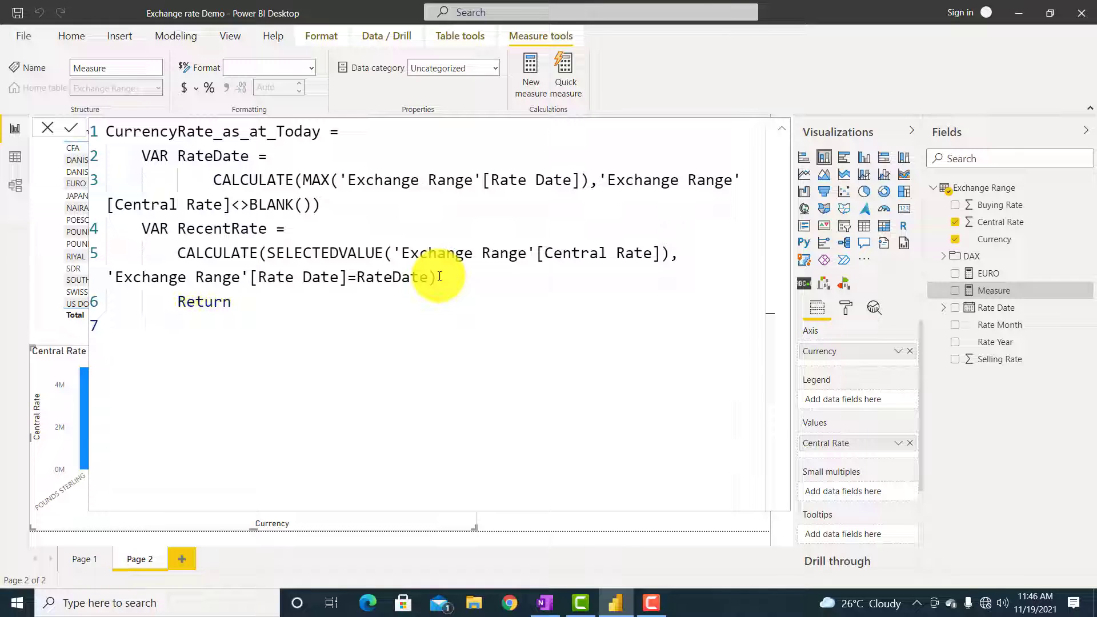
pyautogui.write('RecentRate')
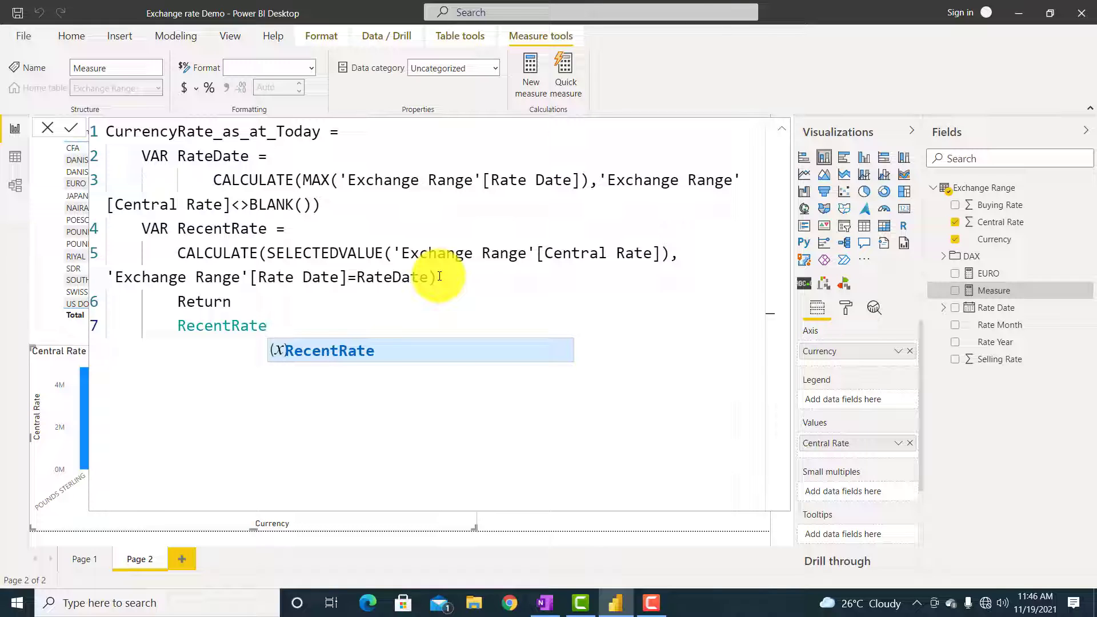
pyautogui.press('Escape')
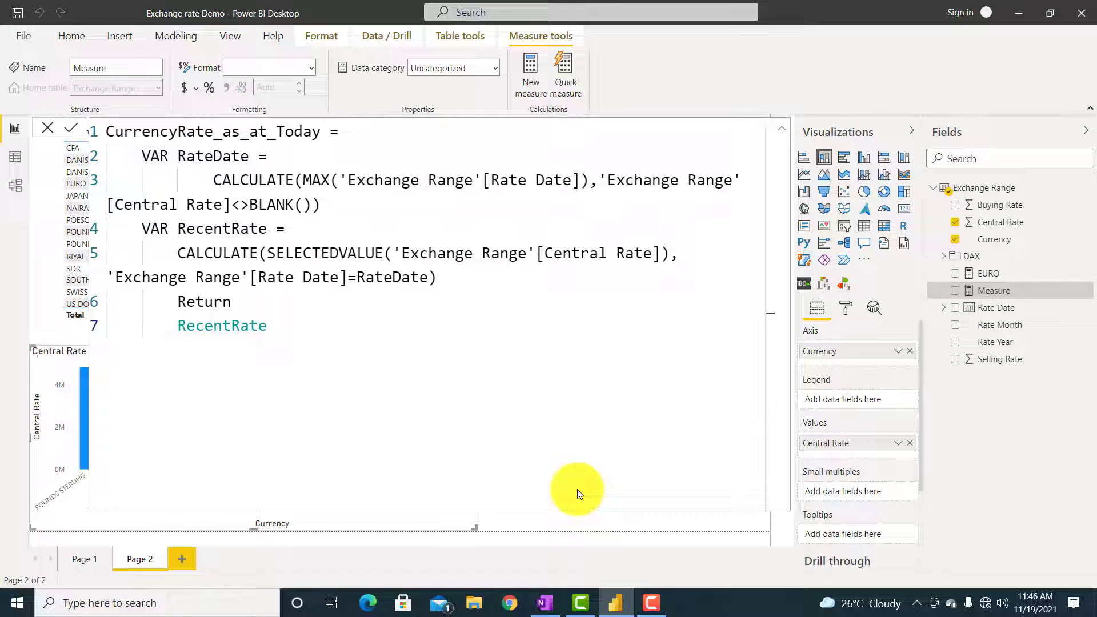
pyautogui.press('Return')
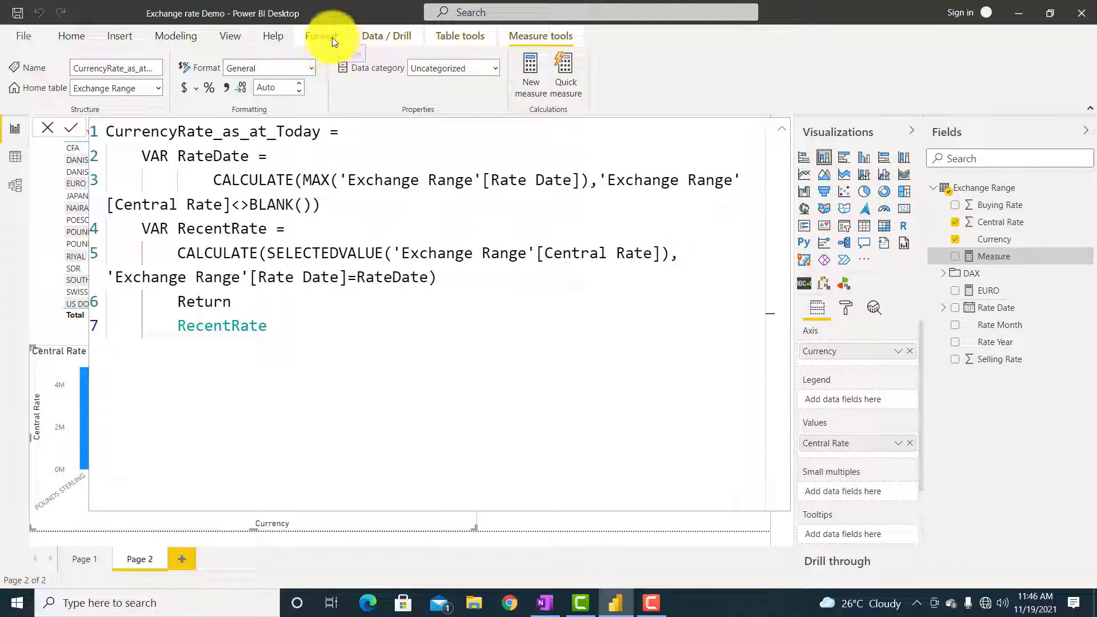
pyautogui.click(788, 133)
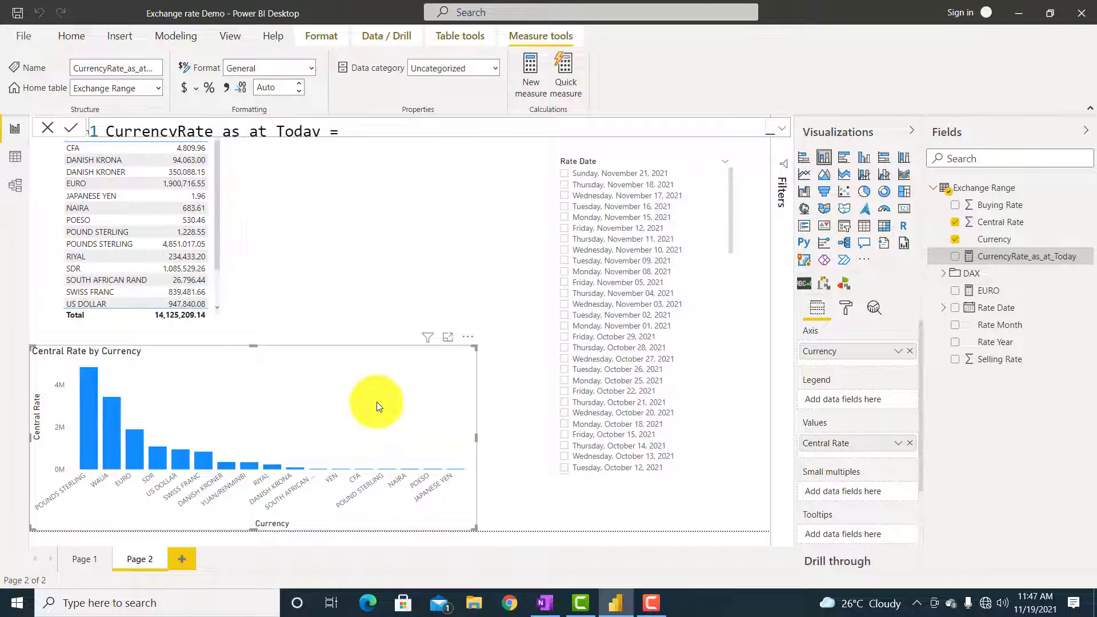
# Move the Central Rate by Currency chart up and add a stacked column chart of CurrencyRate_as_at_Today by Currency in the free space.
pyautogui.moveTo(376, 402); pyautogui.dragTo(438, 231)
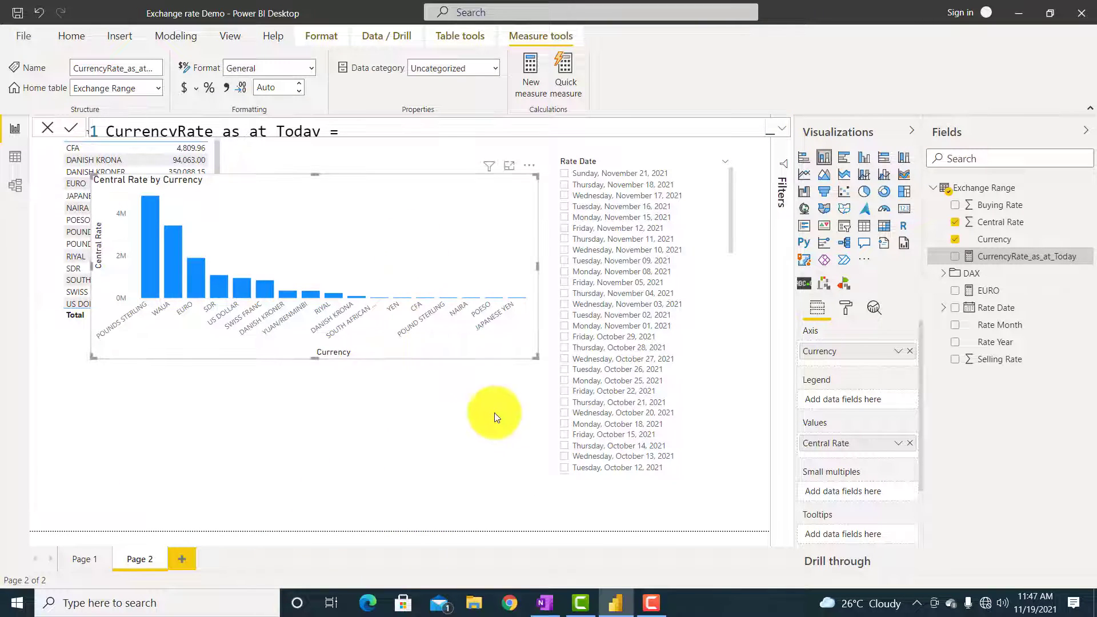
pyautogui.click(457, 443)
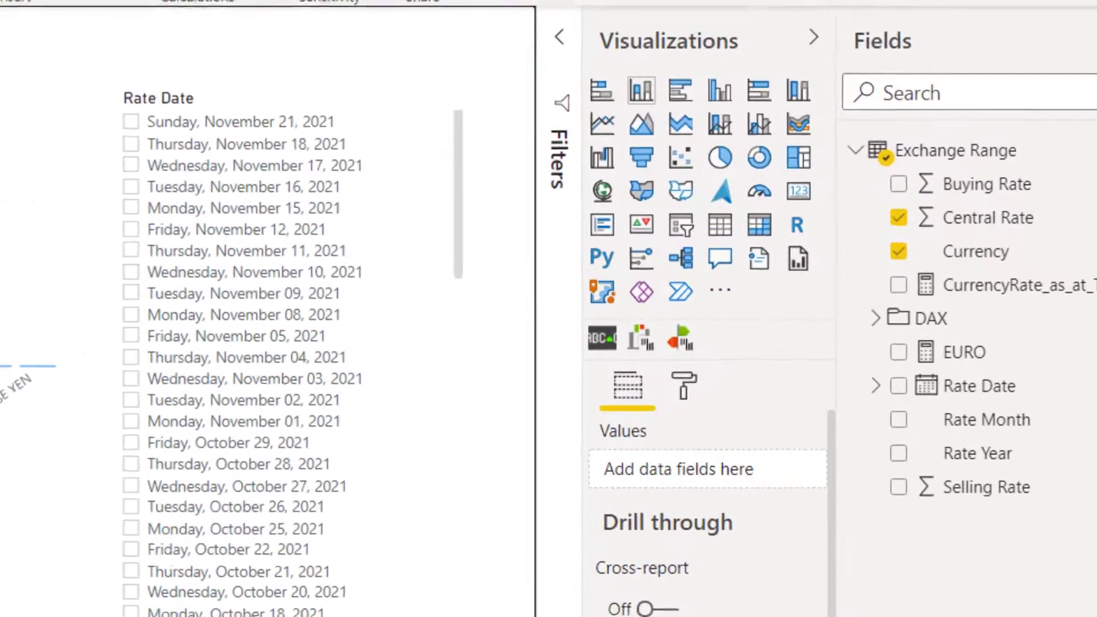
pyautogui.click(641, 91)
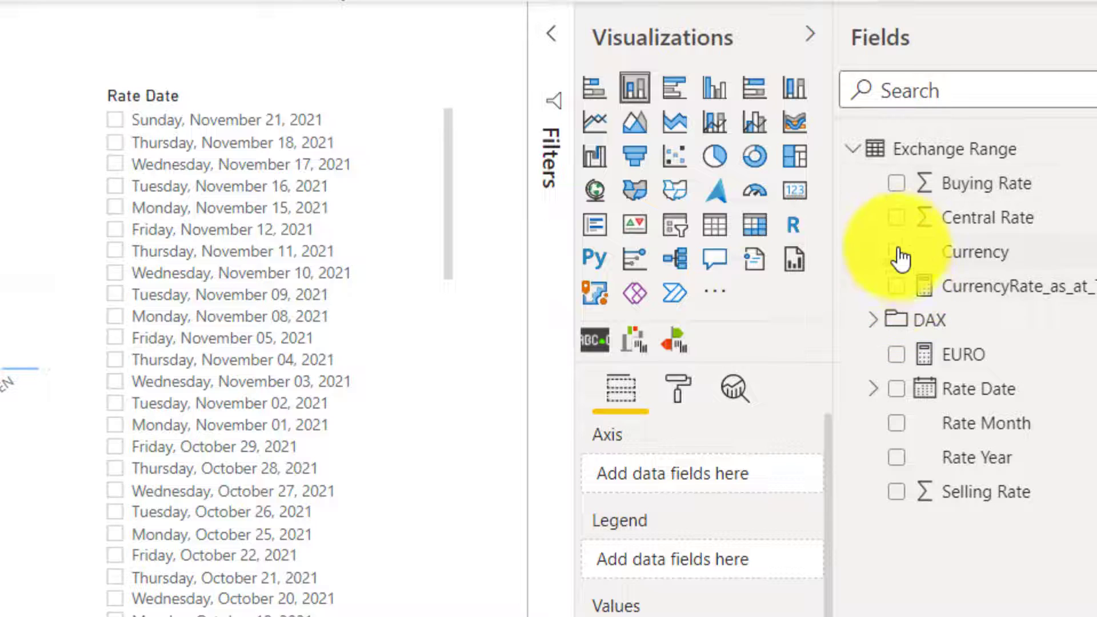
pyautogui.click(897, 252)
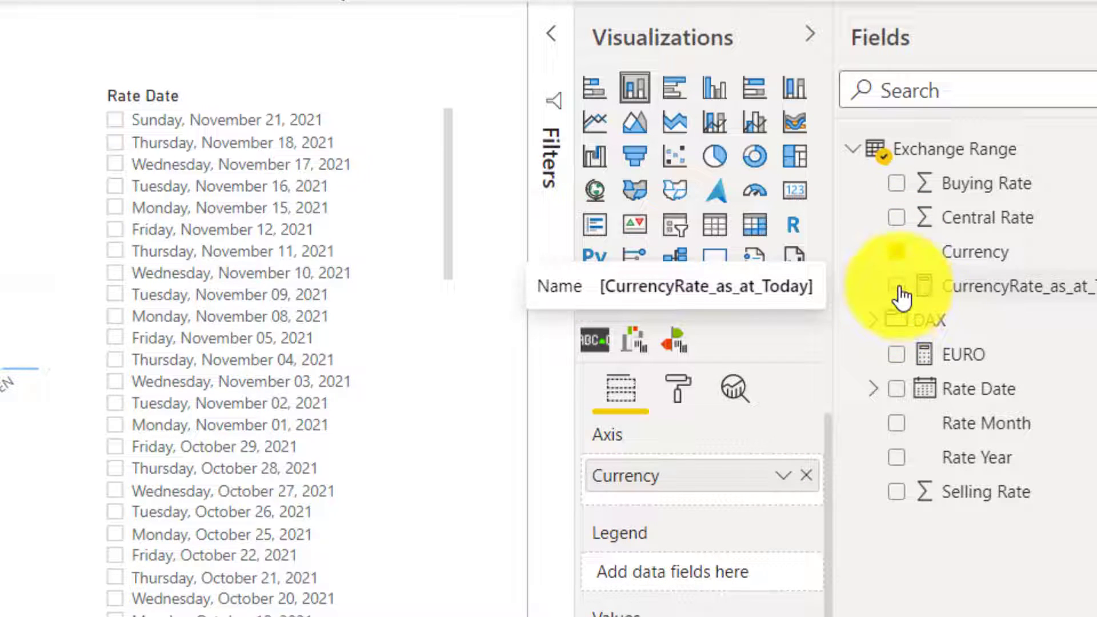
pyautogui.click(897, 287)
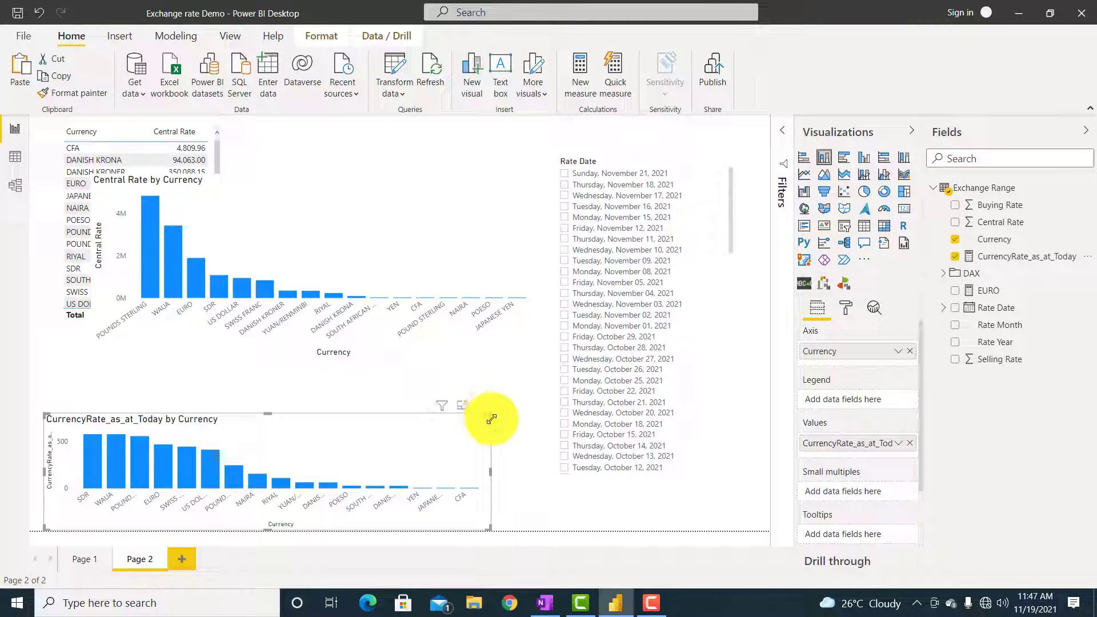
# Enlarge the CurrencyRate_as_at_Today chart, then convert it to a table narrowed to fit its two columns.
pyautogui.moveTo(490, 415); pyautogui.dragTo(512, 324)
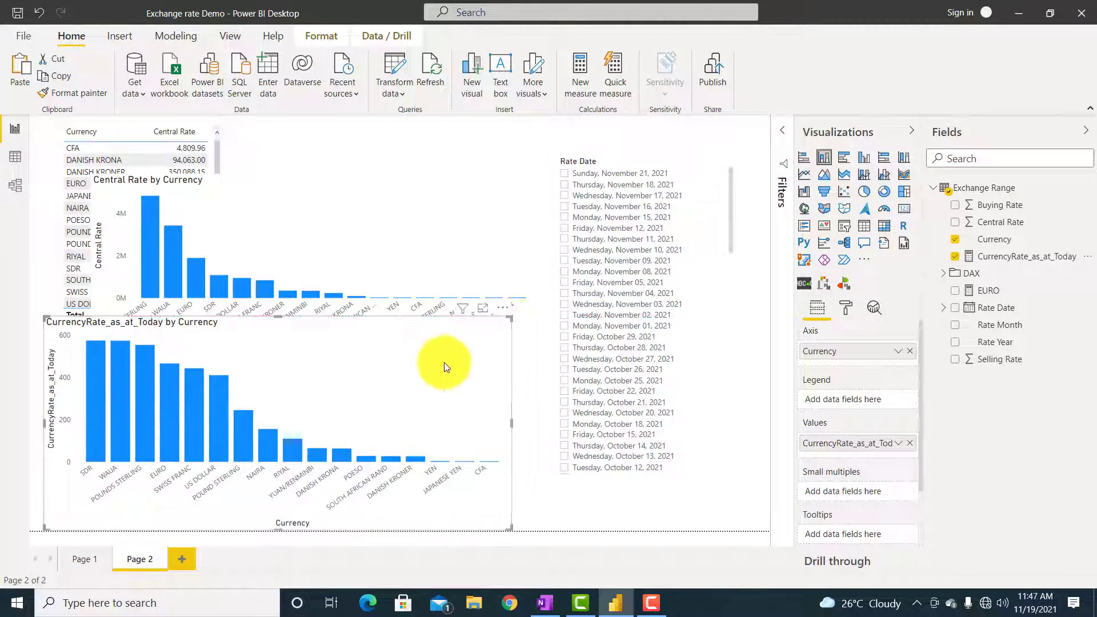
pyautogui.moveTo(445, 436); pyautogui.dragTo(451, 438)
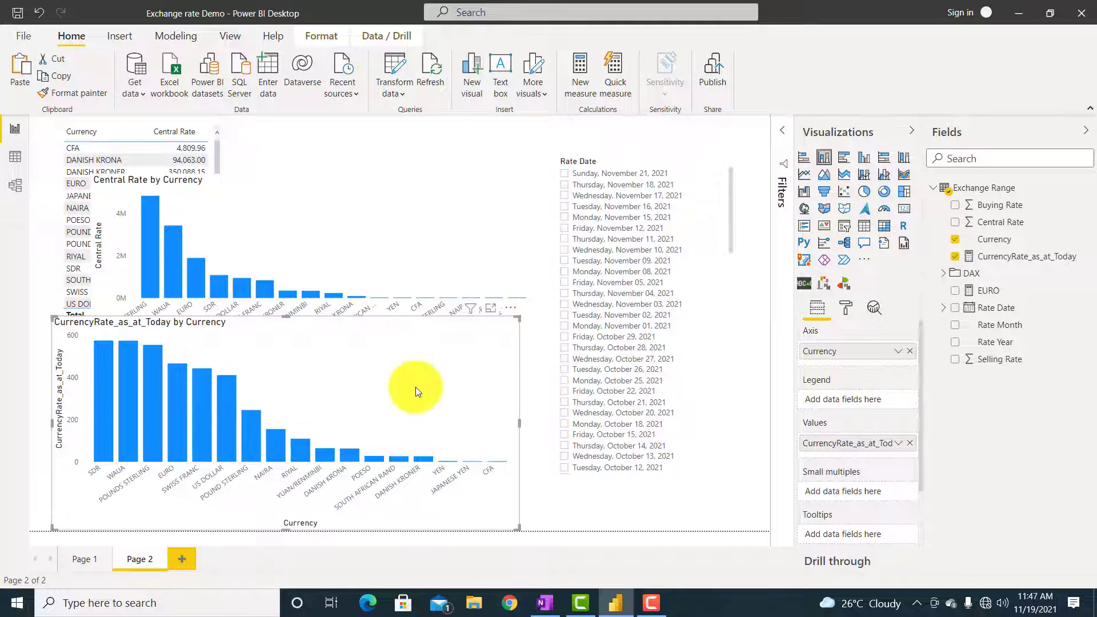
pyautogui.click(864, 226)
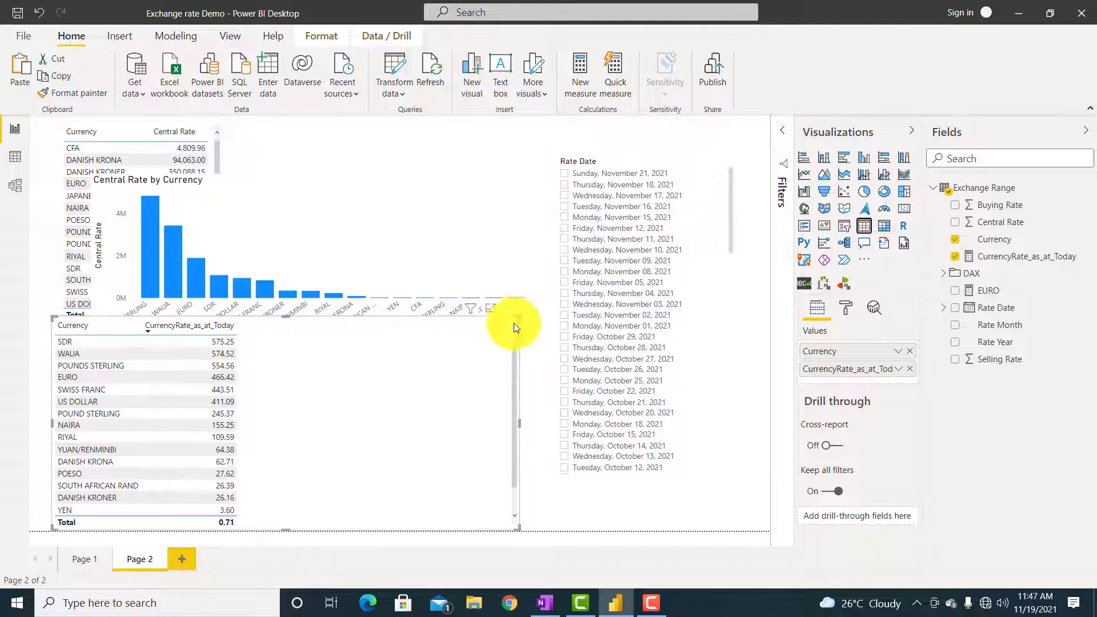
pyautogui.moveTo(512, 324); pyautogui.dragTo(273, 354)
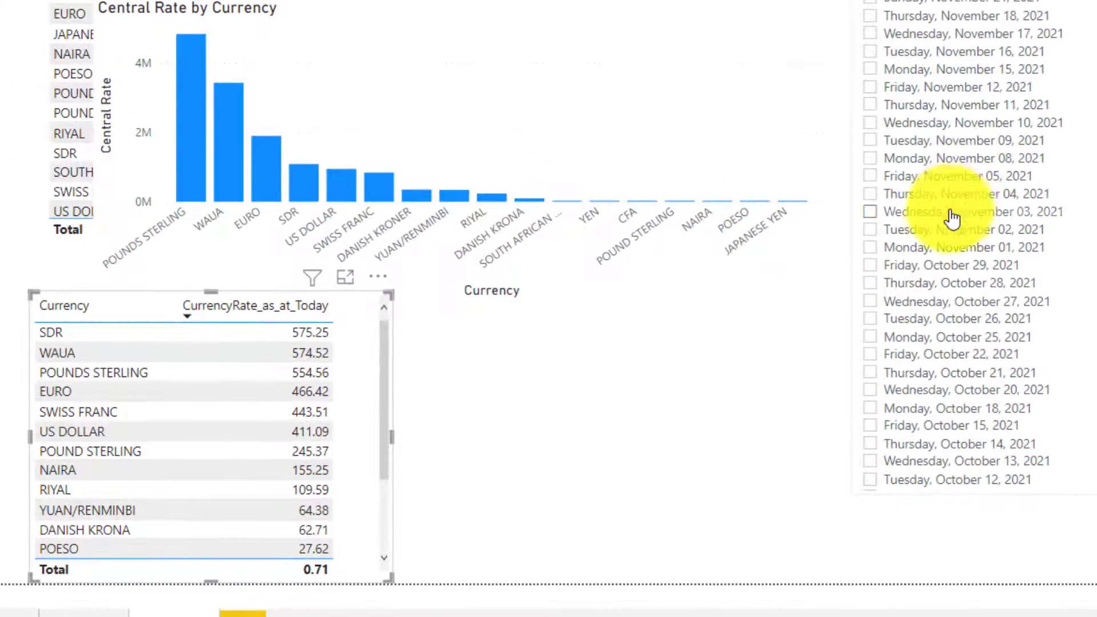
# Move the Central Rate by Currency chart further up and slightly left, clear of the new table below it.
pyautogui.moveTo(238, 55); pyautogui.dragTo(240, 0)
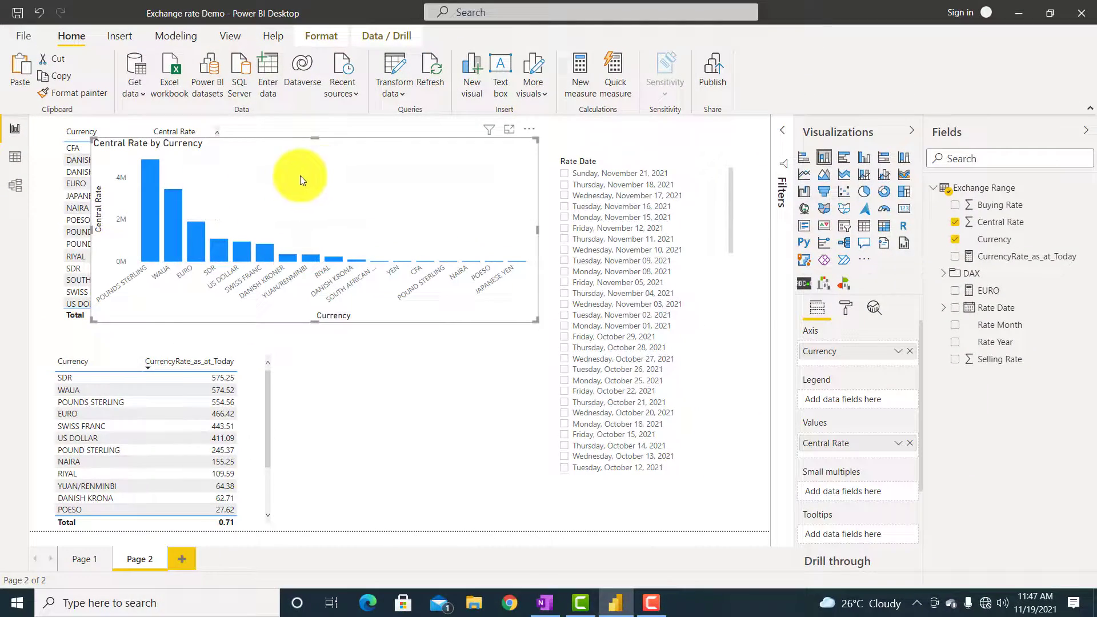
pyautogui.moveTo(320, 176); pyautogui.dragTo(300, 176)
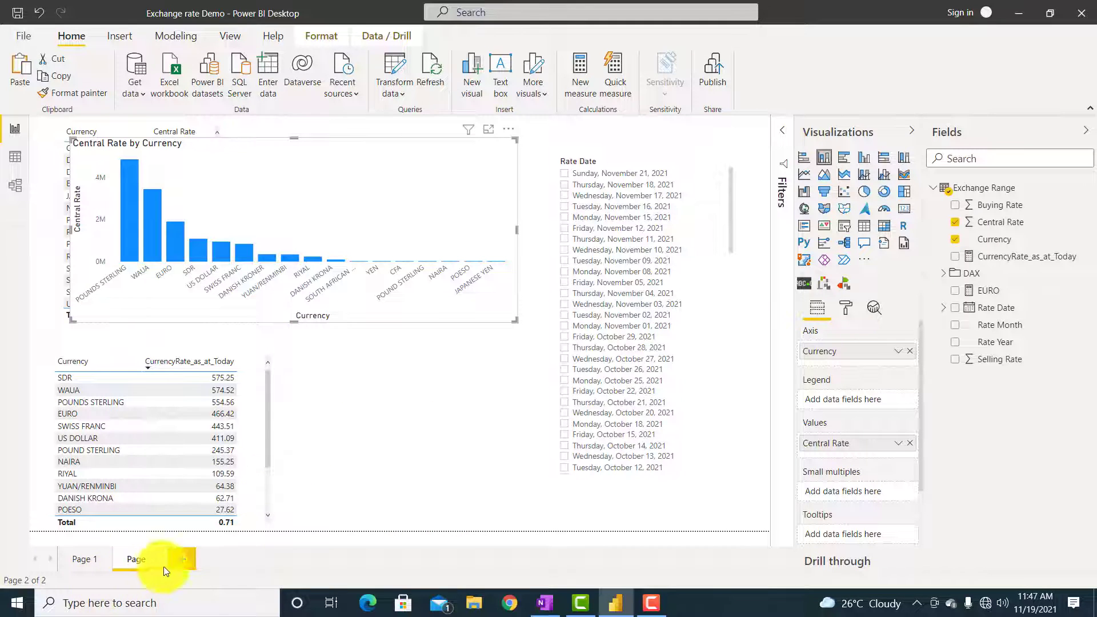
# Move the CurrencyRate_as_at_Today table from Page 2 to a new Page 3 and enlarge it.
pyautogui.click(260, 423)
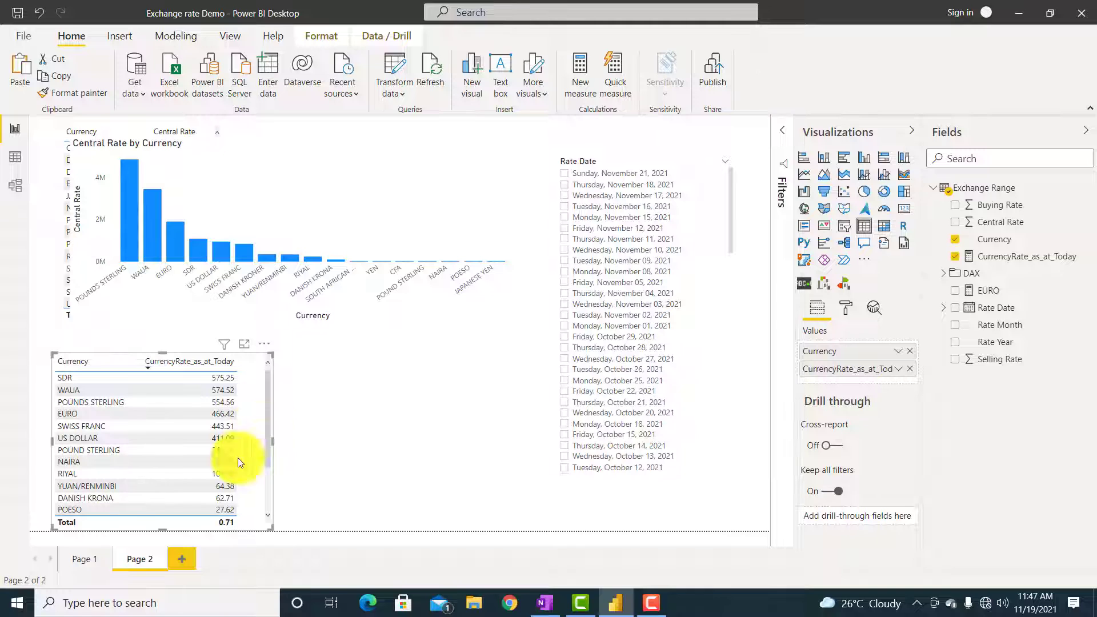
pyautogui.press('Delete')
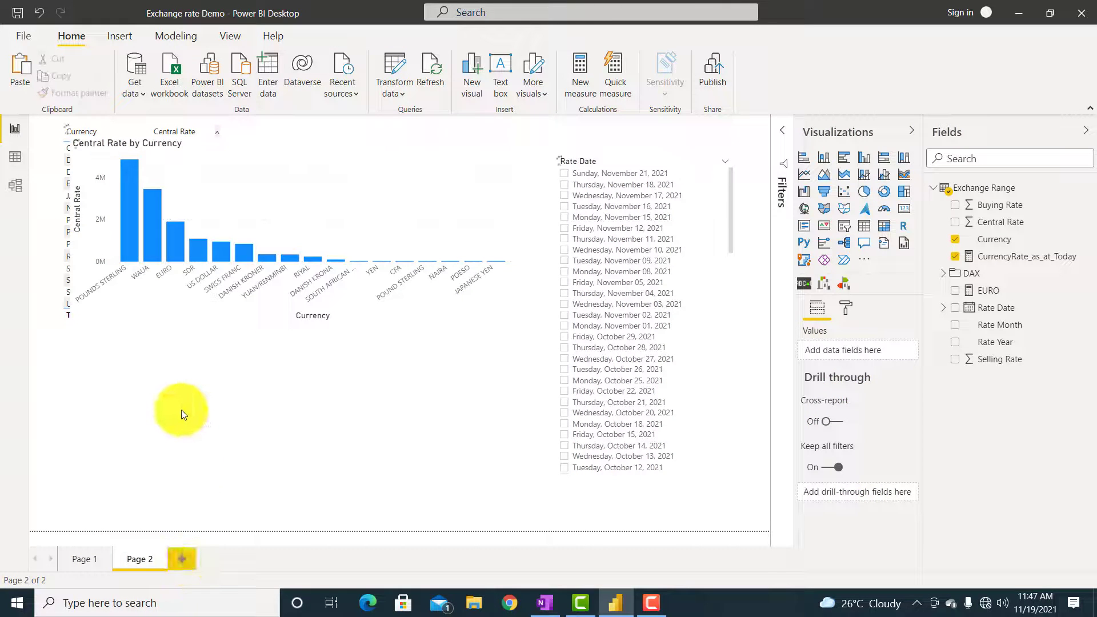
pyautogui.hotkey('ctrl', 'v')
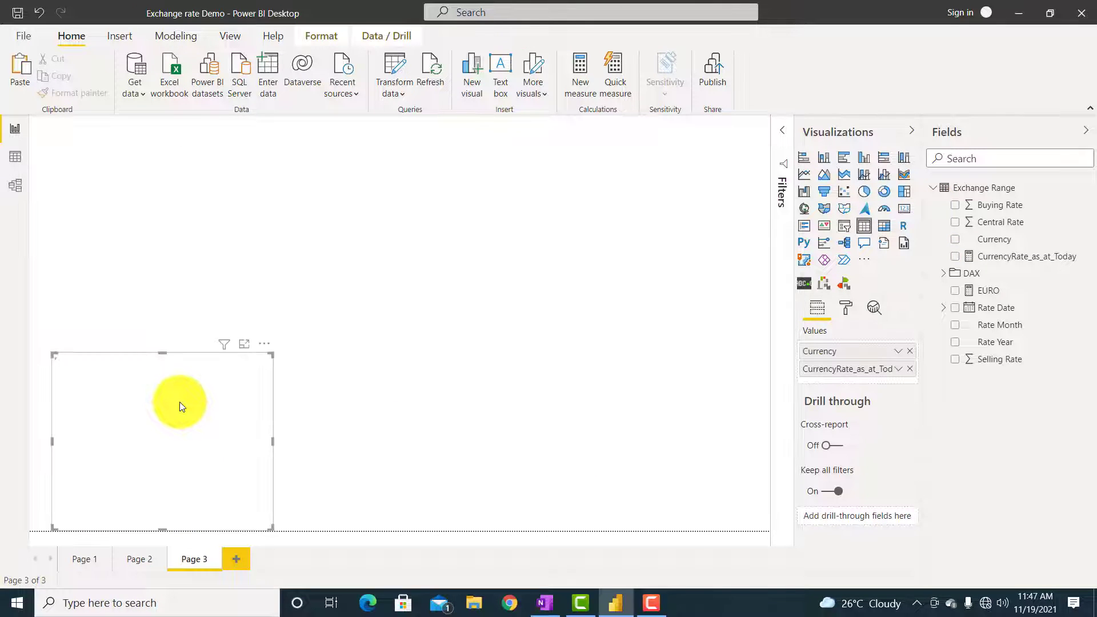
pyautogui.moveTo(272, 355); pyautogui.dragTo(655, 270)
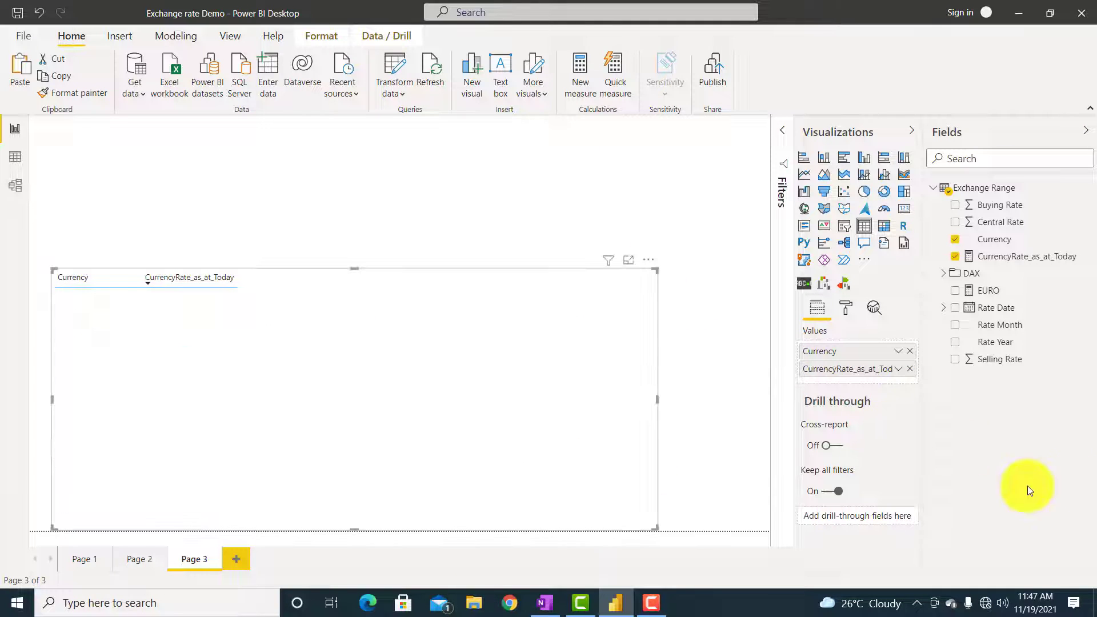
# Review the CurrencyRate_as_at_Today formula and the current and yesterday rate cards on Page 1, ending on Page 3.
pyautogui.click(1023, 258)
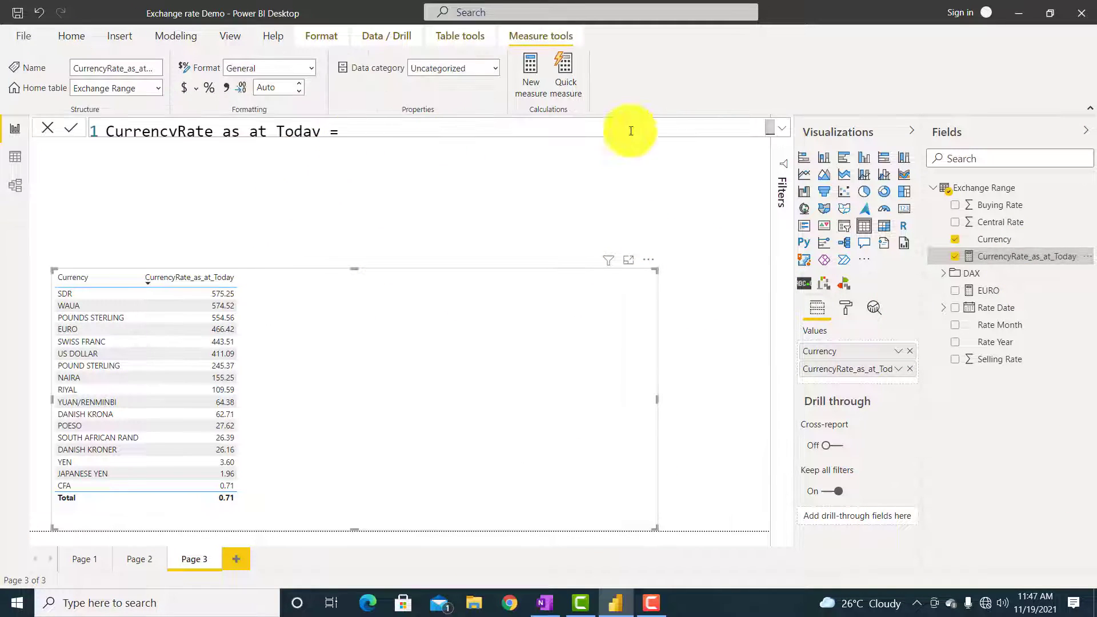
pyautogui.click(781, 128)
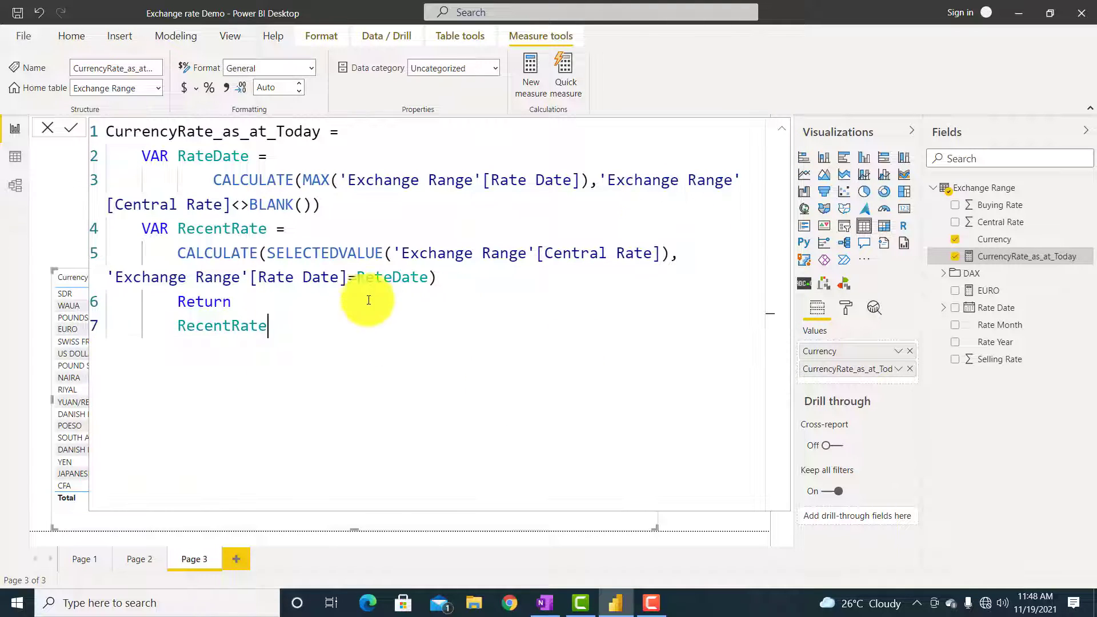
pyautogui.click(775, 129)
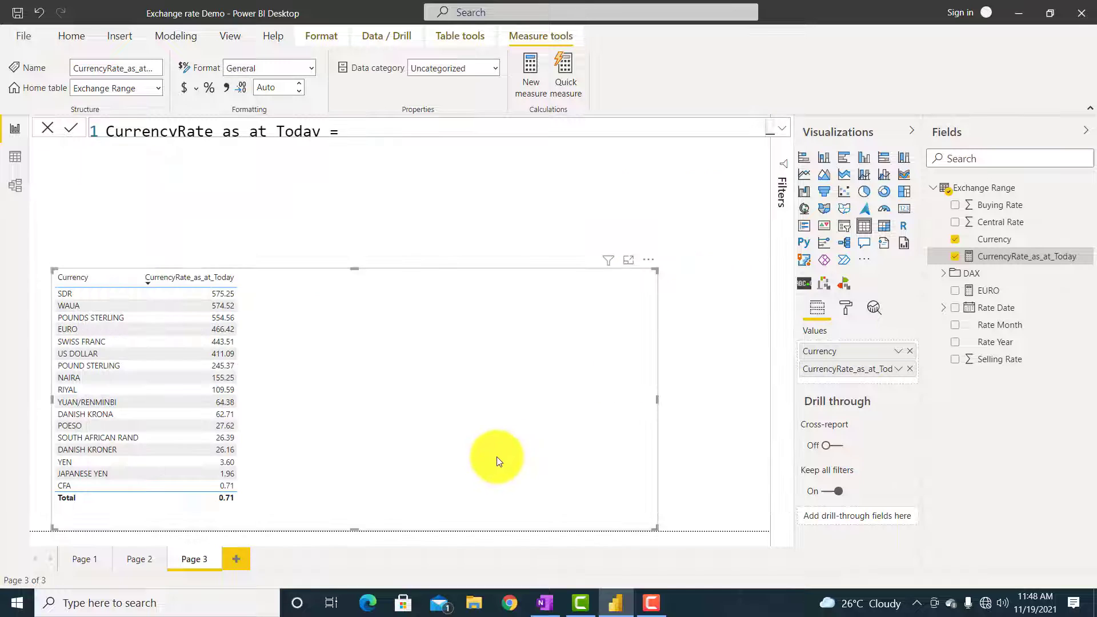
pyautogui.click(81, 555)
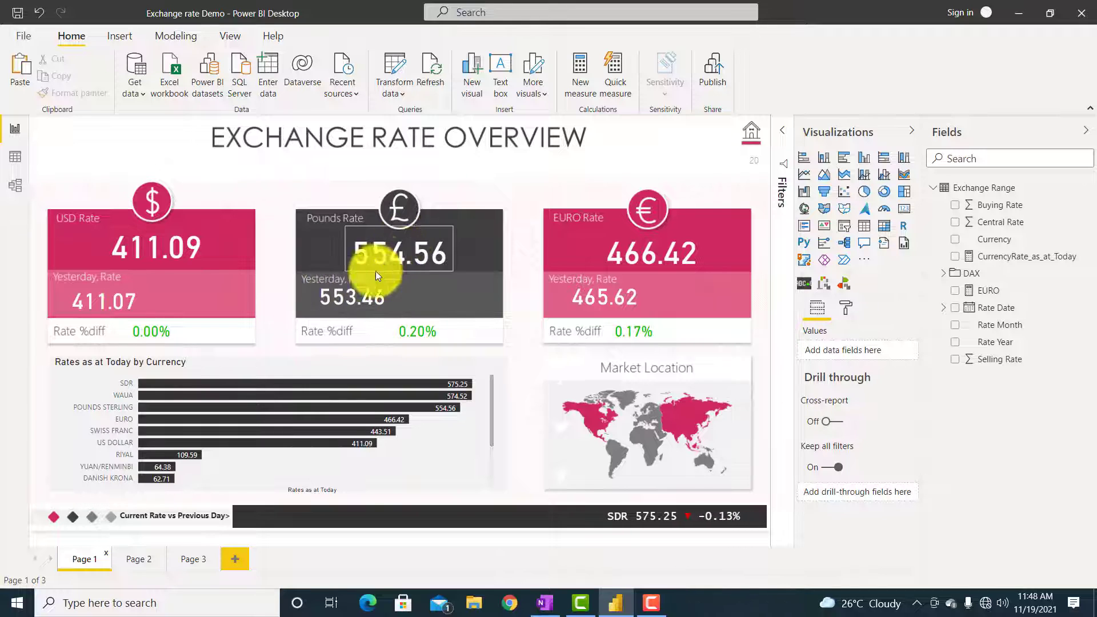
pyautogui.click(180, 558)
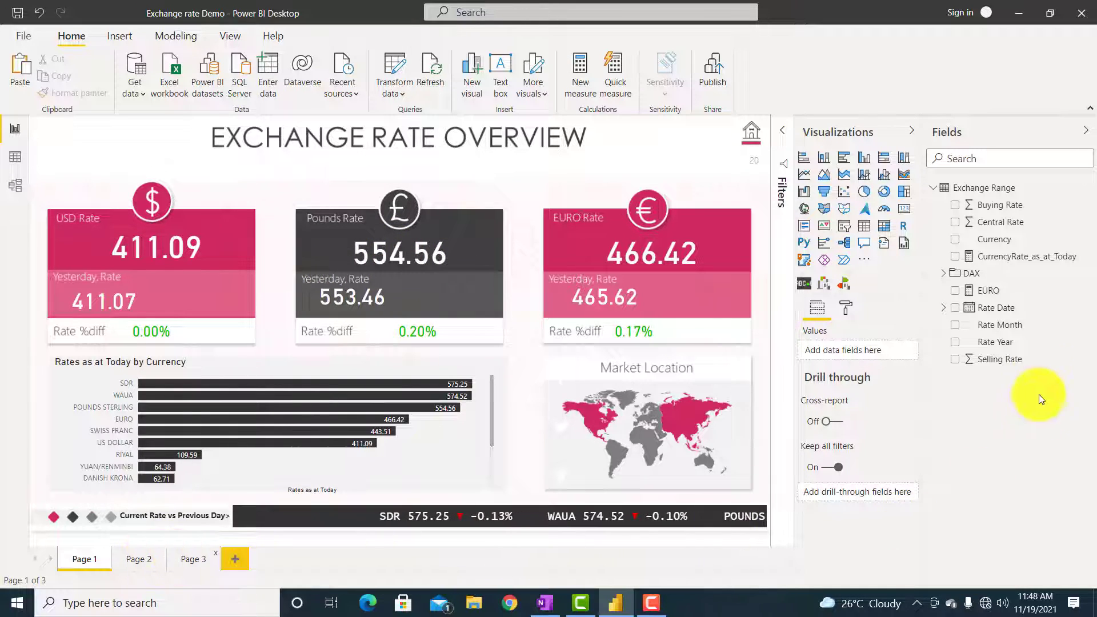
# Create a new measure in the Exchange Range table containing a copy of the full CurrencyRate_as_at_Today formula.
pyautogui.click(987, 256)
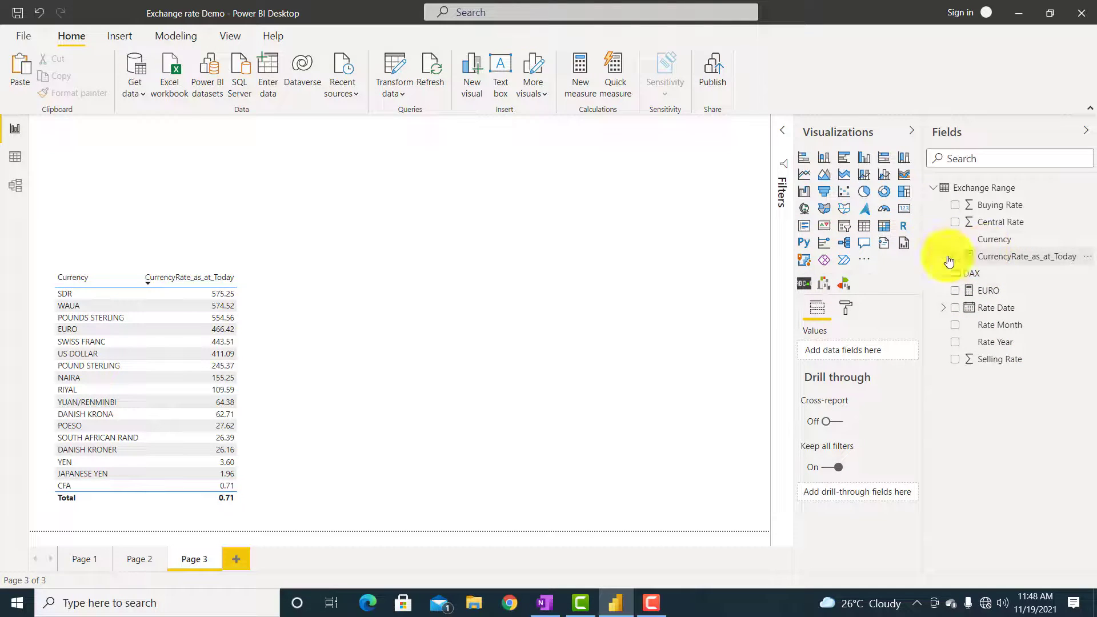
pyautogui.click(784, 133)
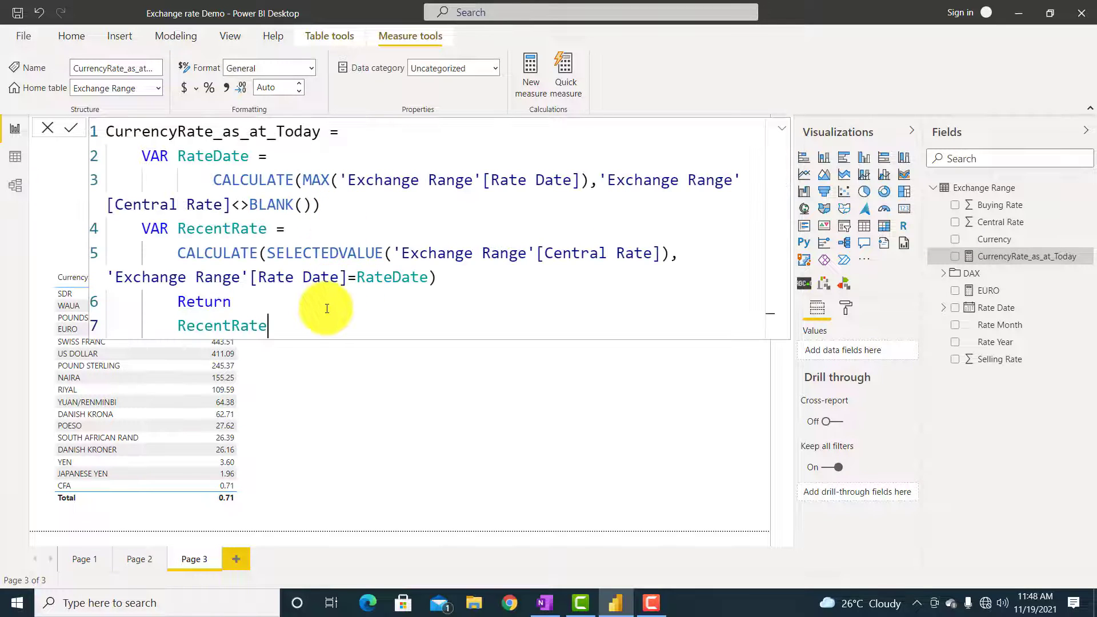
pyautogui.hotkey('ctrl', 'a')
pyautogui.hotkey('ctrl', 'c')
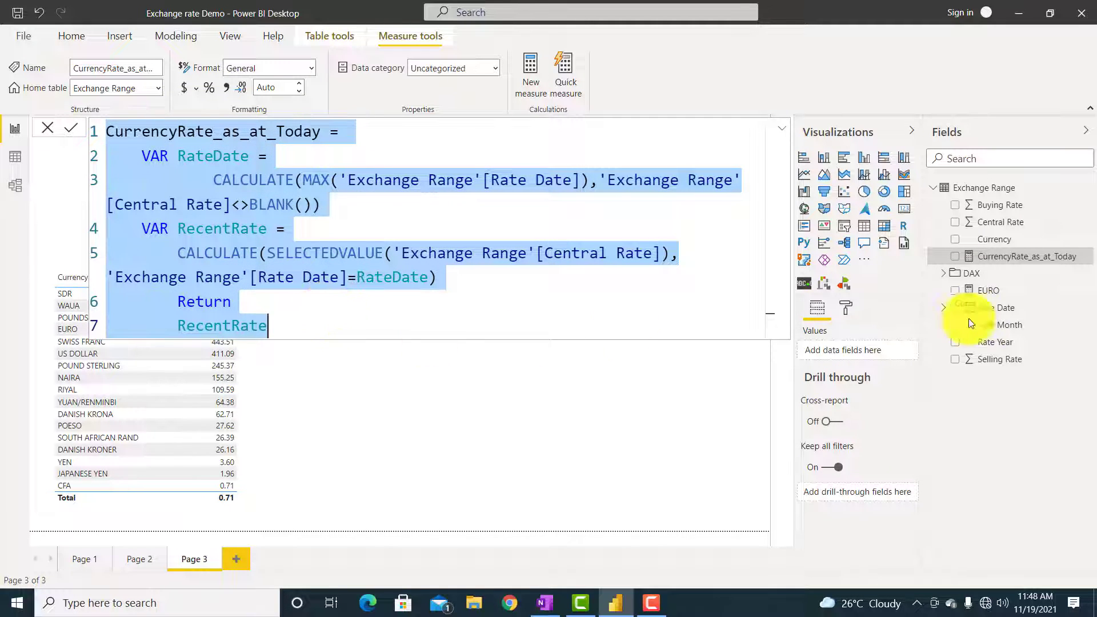
pyautogui.rightClick(967, 188)
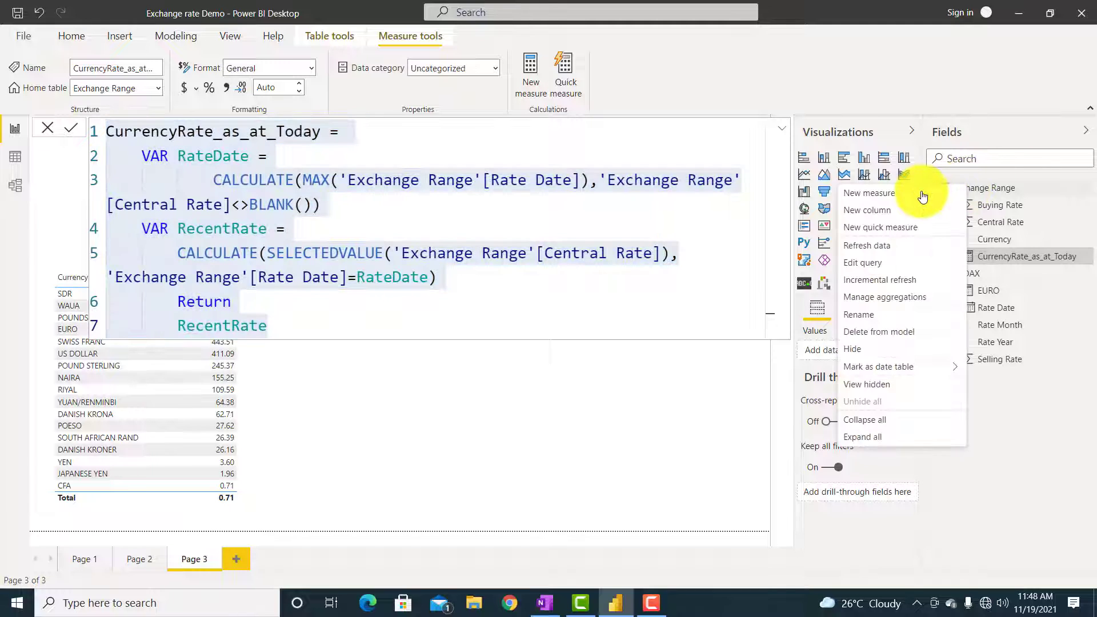
pyautogui.press('Escape')
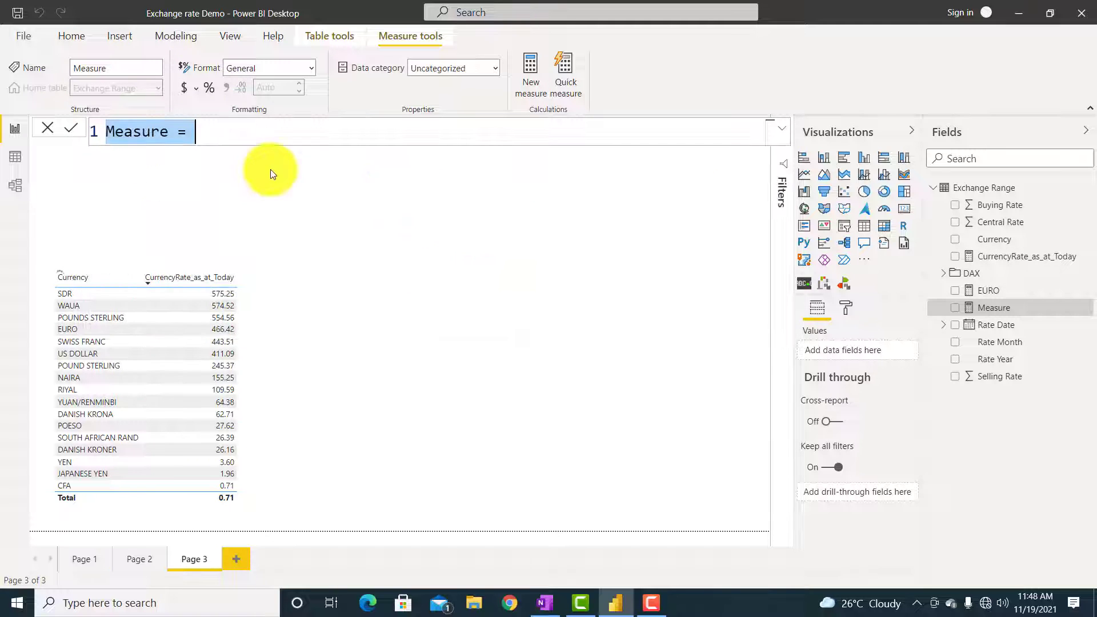
pyautogui.hotkey('ctrl', 'v')
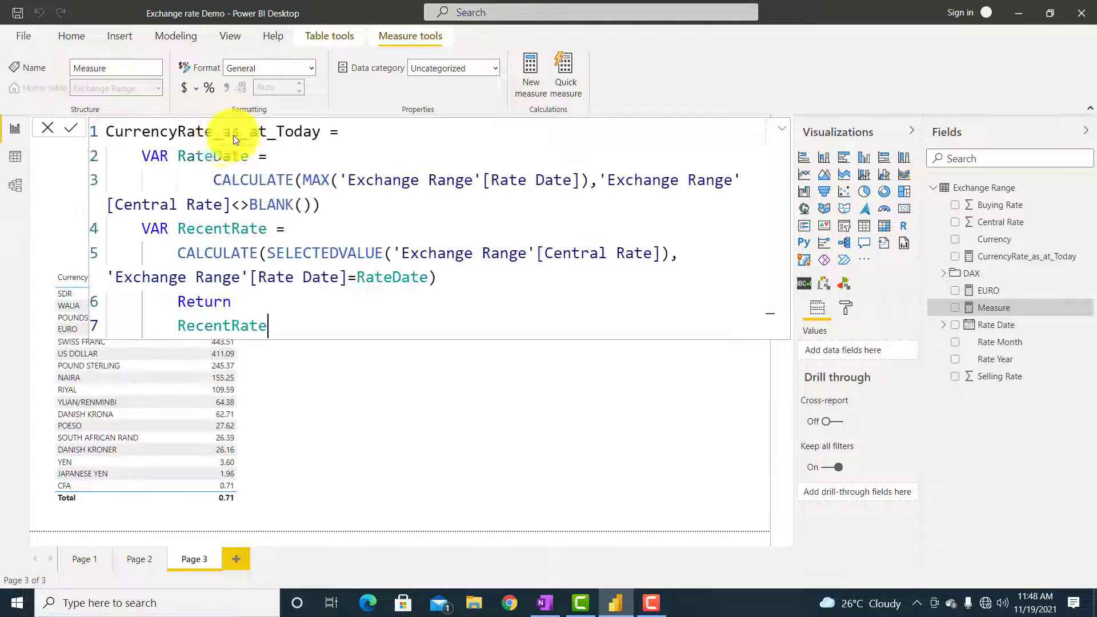
# Rename the copied measure as CurrencyRate_as_at_Yesterday in its formula.
pyautogui.click(318, 130)
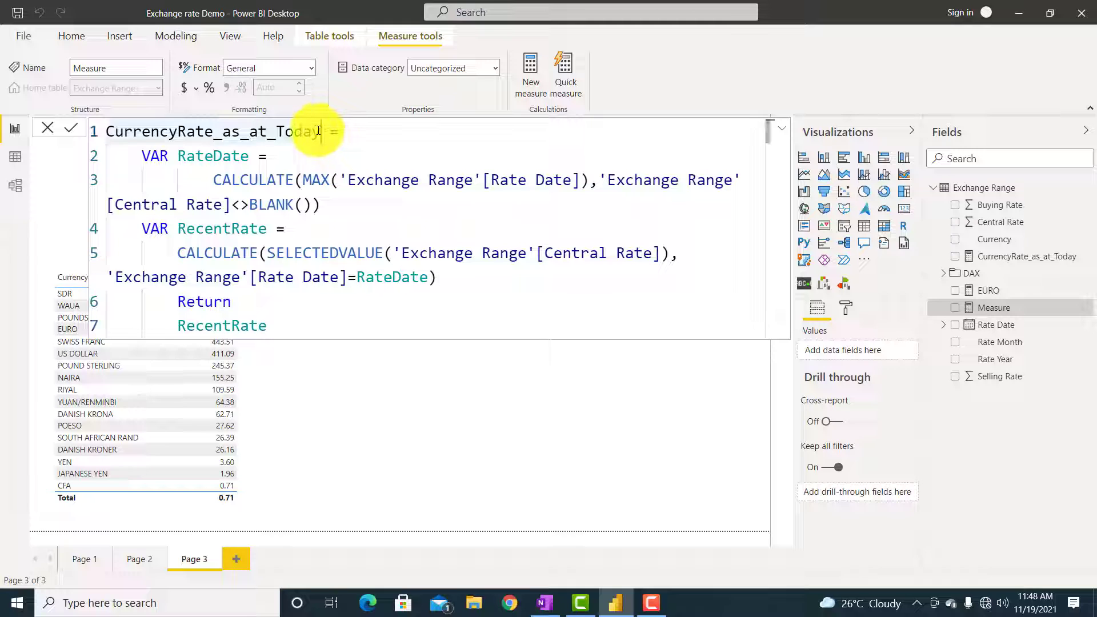
pyautogui.press('BackSpace')
pyautogui.press('BackSpace')
pyautogui.press('BackSpace')
pyautogui.press('BackSpace')
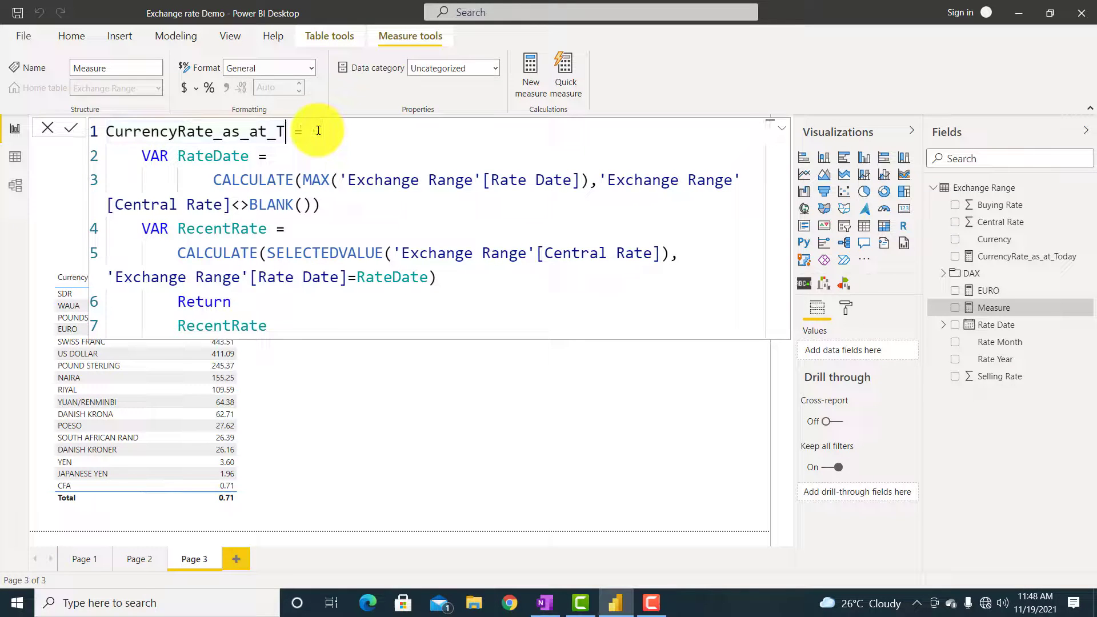
pyautogui.press('BackSpace')
pyautogui.write('Yesterday')
# Subtract 1 from MAX('Exchange Range'[Rate Date]) in the RateDate variable, then commit the measure and collapse the formula editor.
pyautogui.click(428, 213)
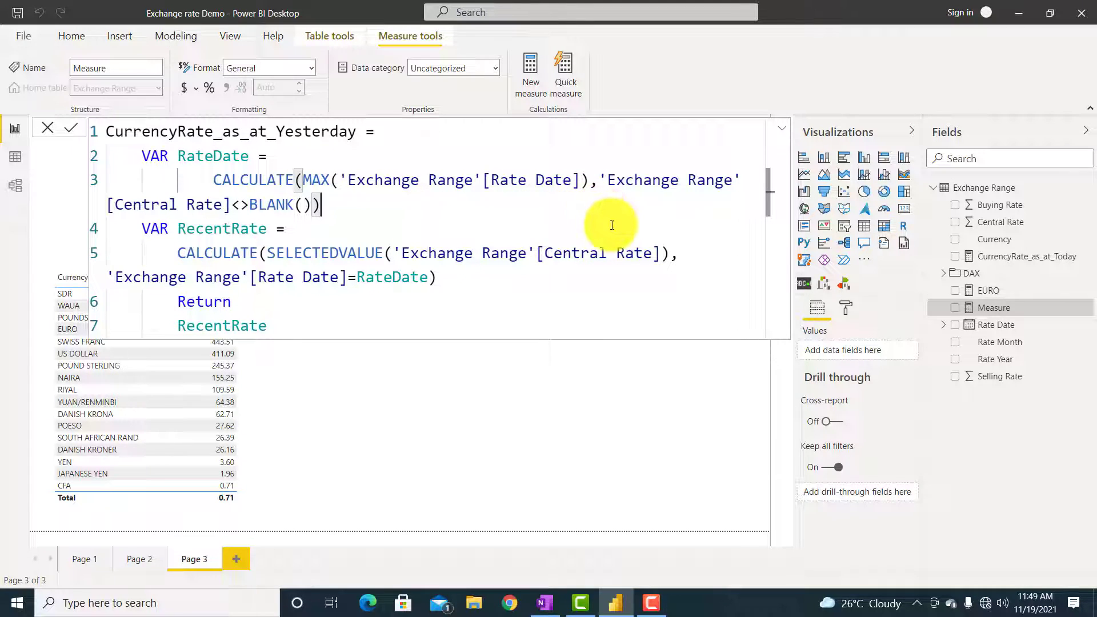
pyautogui.click(591, 182)
pyautogui.write('-1')
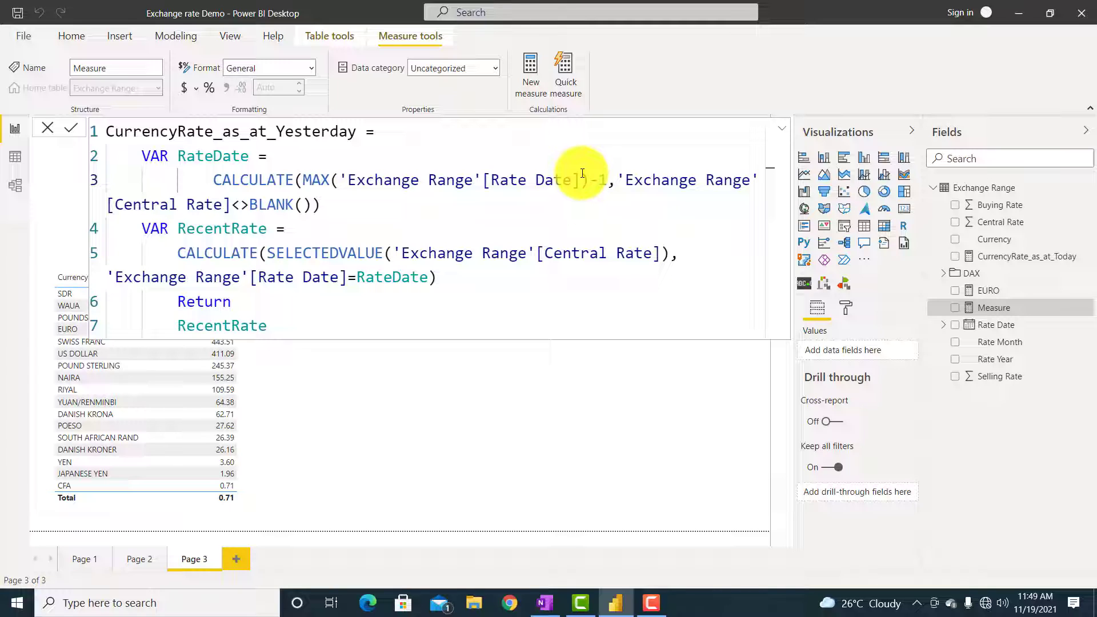
pyautogui.press('Return')
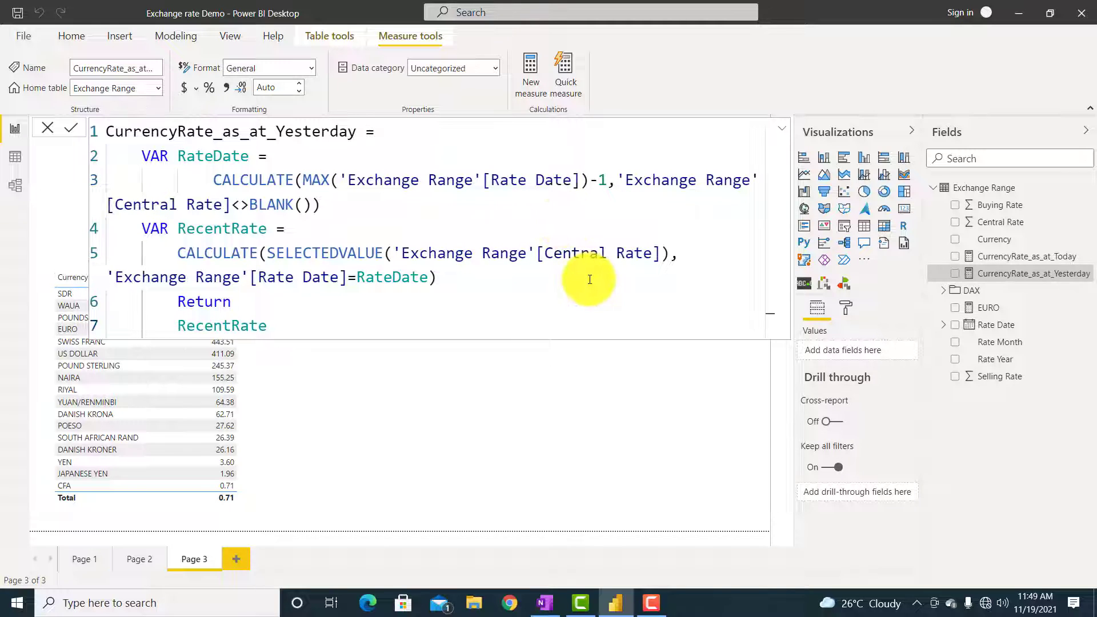
pyautogui.click(785, 137)
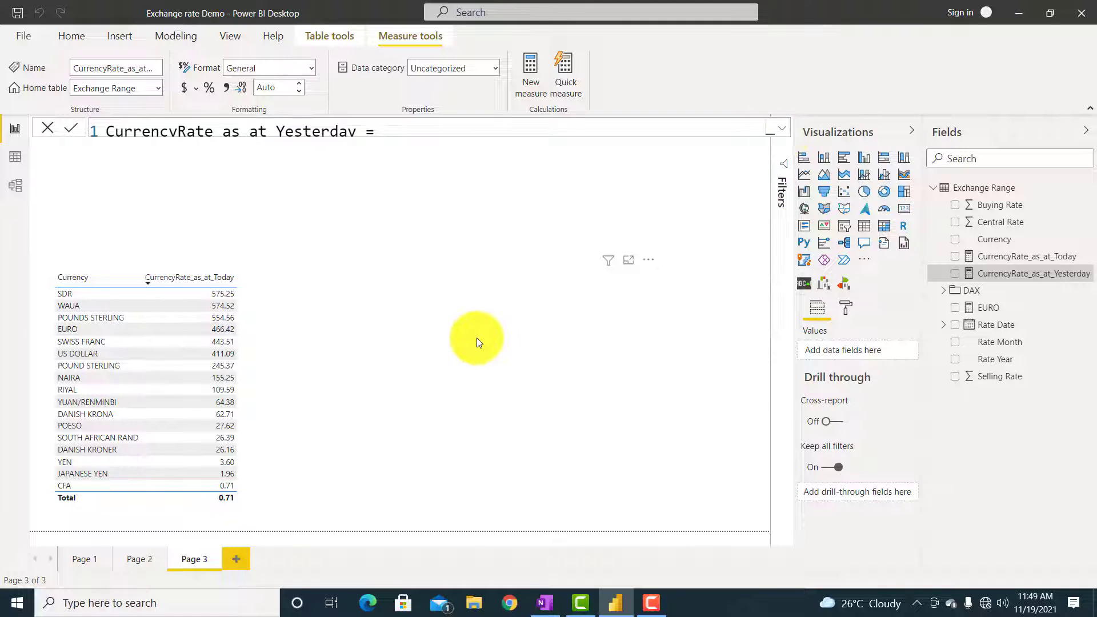
# Add CurrencyRate_as_at_Yesterday to the currency table on Page 3, then move the table up and narrow it.
pyautogui.click(477, 338)
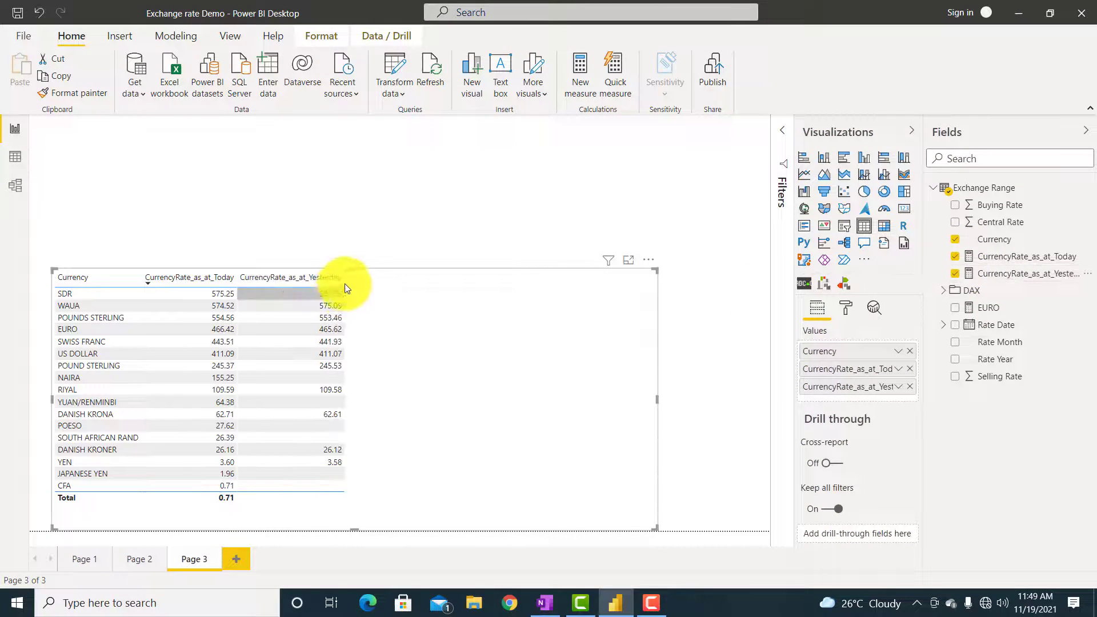
pyautogui.moveTo(362, 289); pyautogui.dragTo(350, 196)
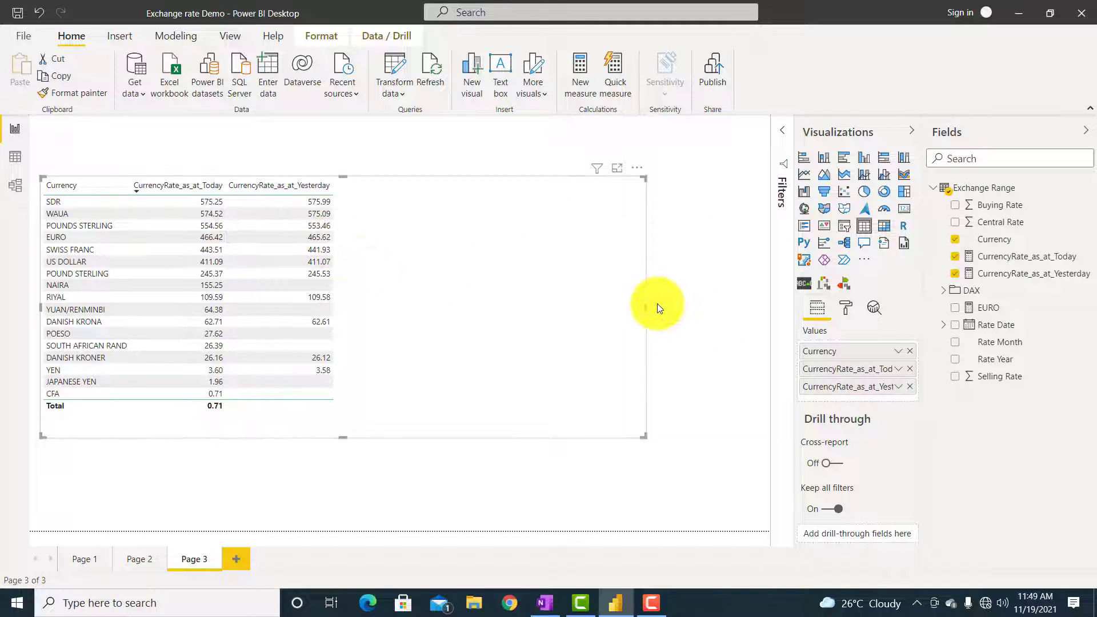
pyautogui.moveTo(645, 308); pyautogui.dragTo(475, 325)
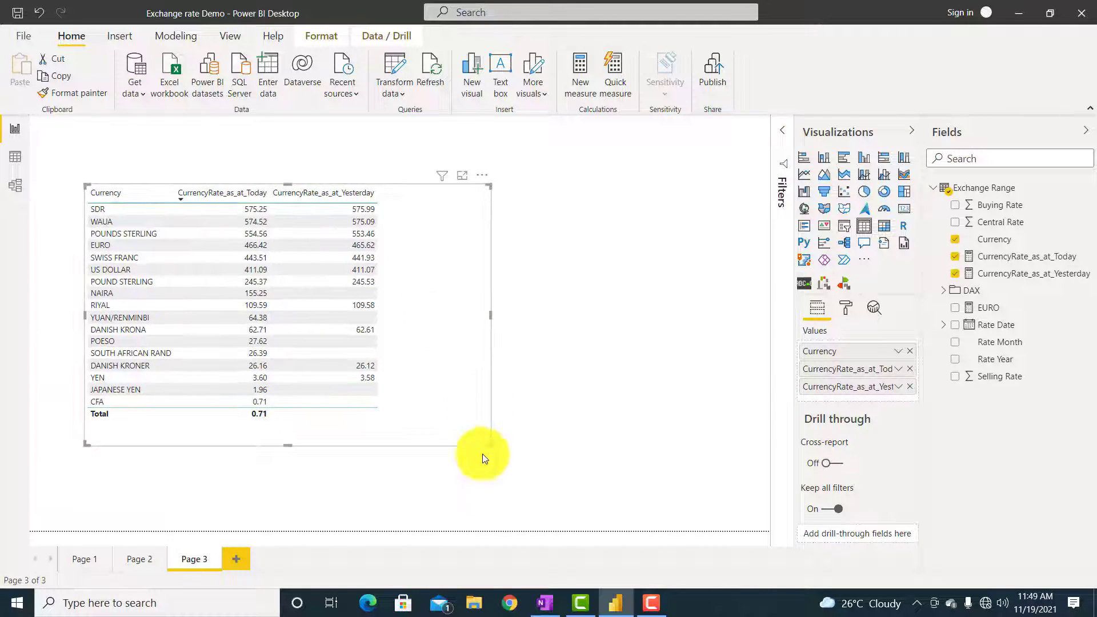